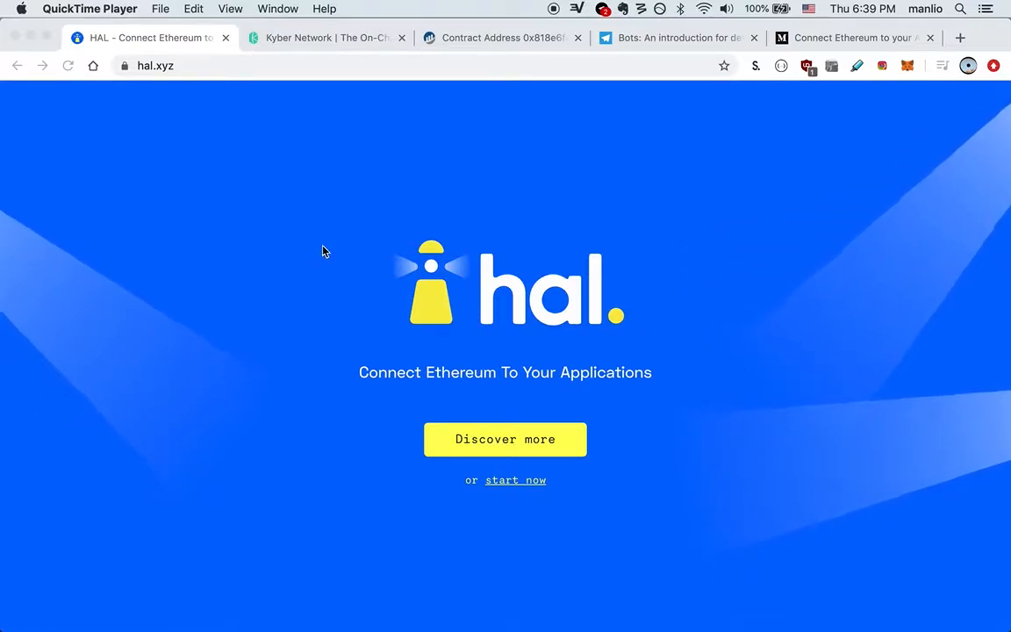
Step: Switch to the Kyber Network tab in Chrome
{"action": "left_click", "coordinate": [305, 42]}
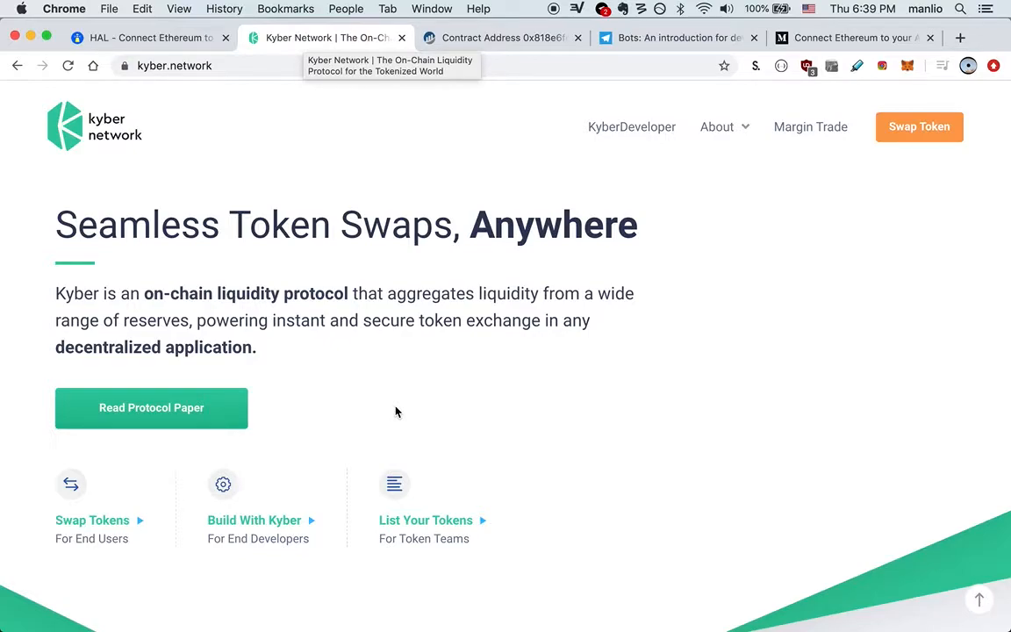
Step: Switch to the Etherscan tab showing the Kyber: Proxy contract's Read Contract section
{"action": "left_click", "coordinate": [511, 39]}
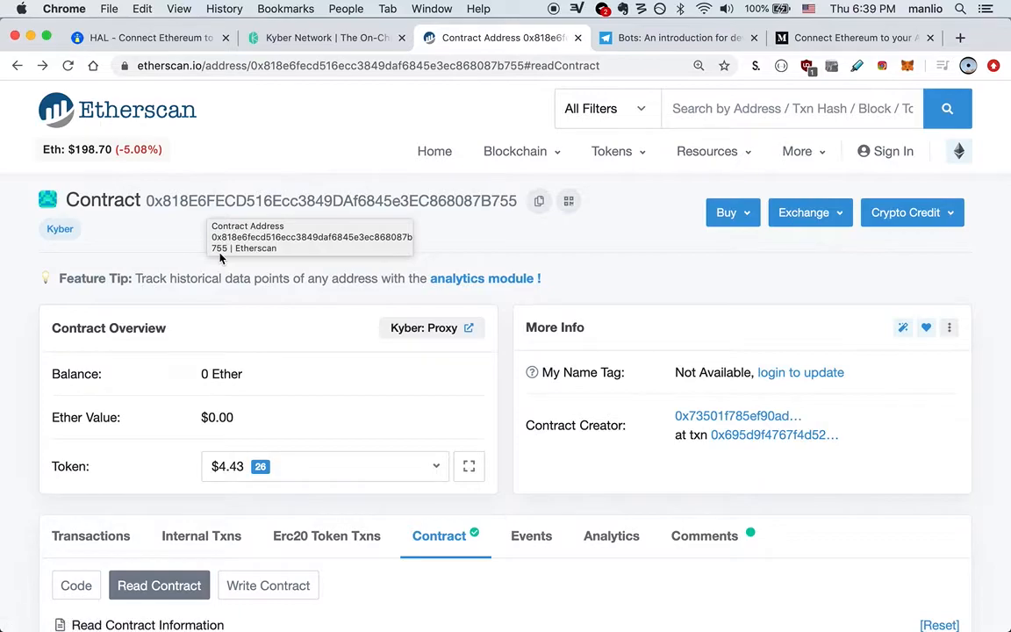
Step: Scroll down to getExpectedRate and bring up the Evernote note holding the token addresses
{"action": "scroll", "coordinate": [220, 257], "scroll_direction": "down", "scroll_amount": 10}
{"action": "scroll", "coordinate": [221, 258], "scroll_direction": "down", "scroll_amount": 10}
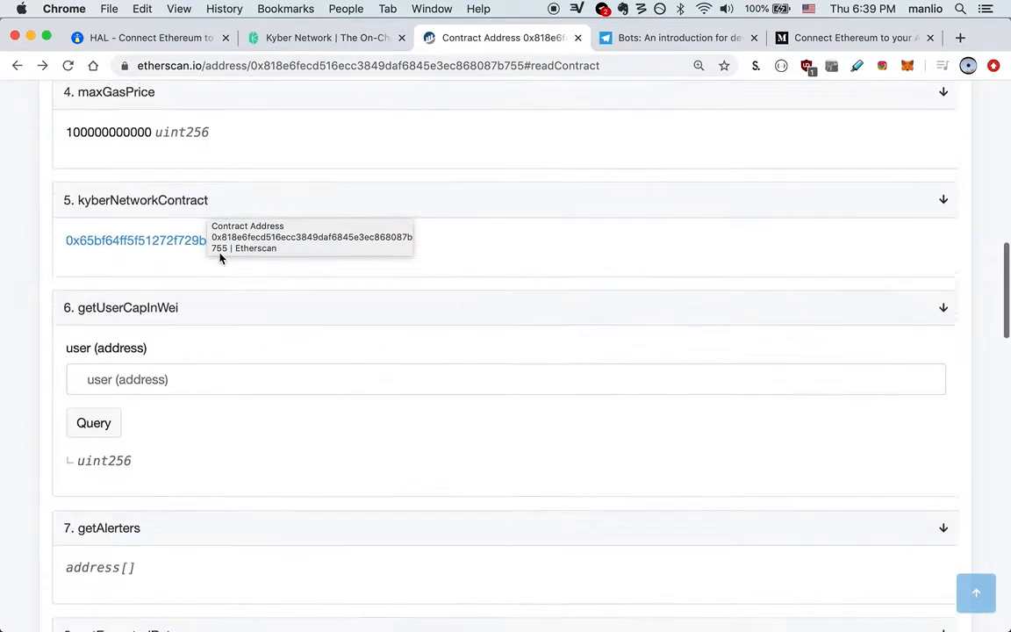
{"action": "scroll", "coordinate": [220, 257], "scroll_direction": "down", "scroll_amount": 2}
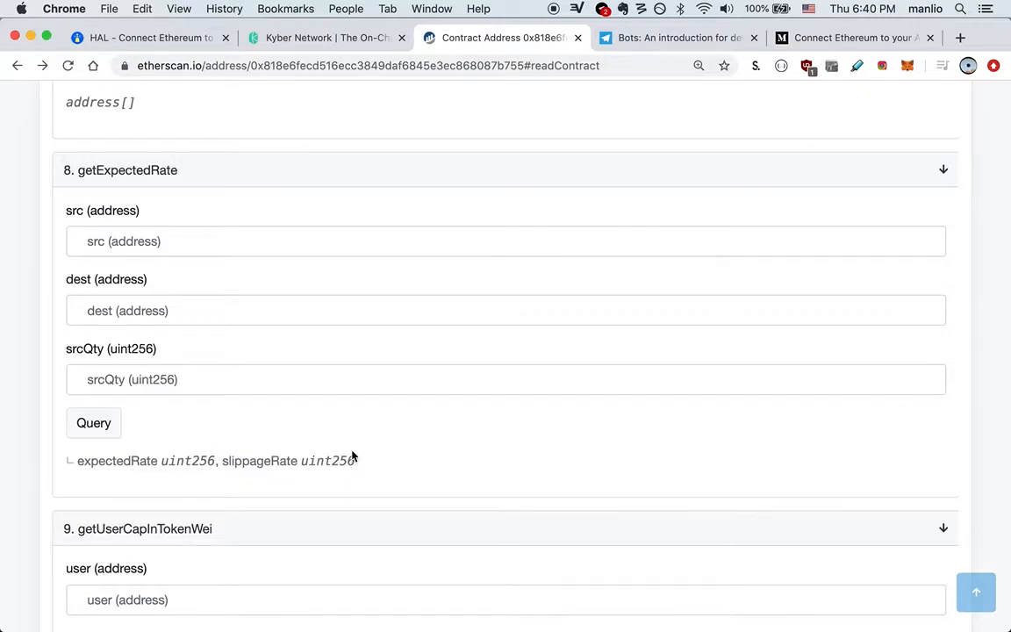
{"action": "key", "text": "super+Tab"}
{"action": "key", "text": "super+Tab"}
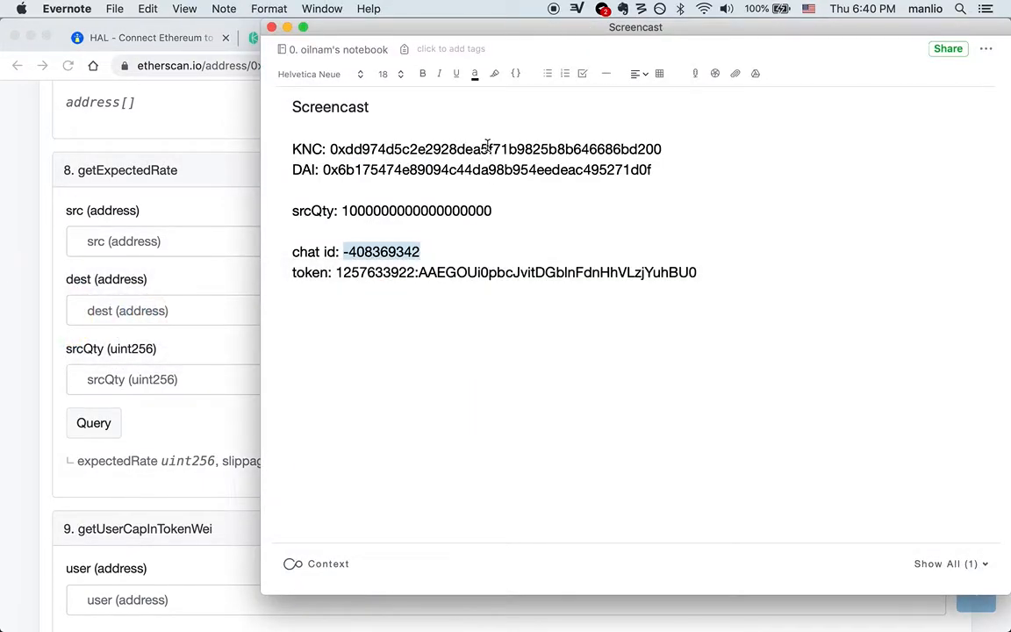
Step: Fill getExpectedRate's src with the KNC address and dest with the DAI address from the note
{"action": "double_click", "coordinate": [487, 148]}
{"action": "key", "text": "super+c"}
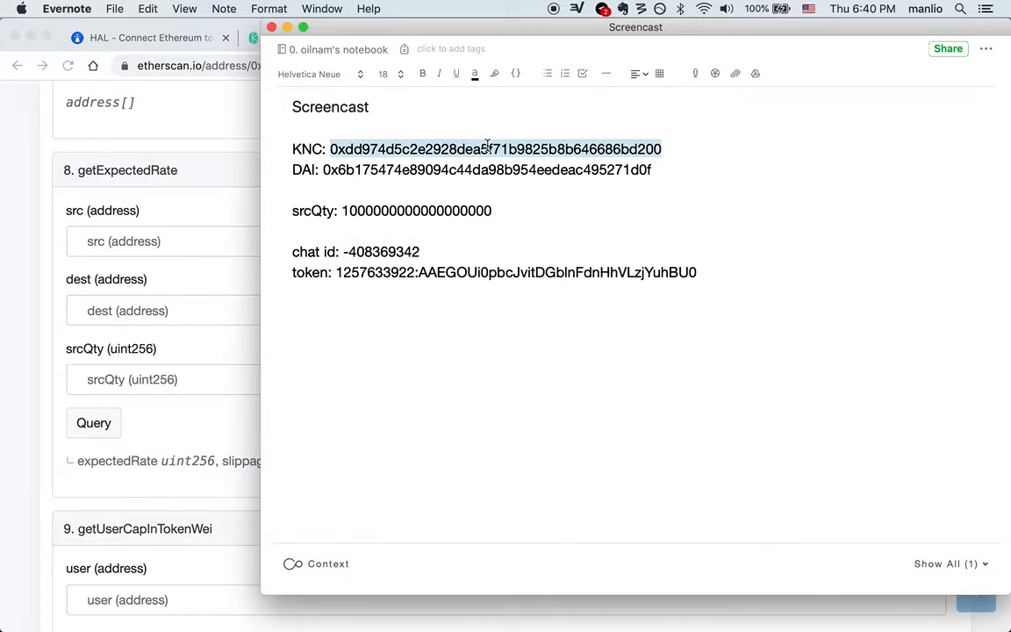
{"action": "left_click", "coordinate": [191, 239]}
{"action": "left_click", "coordinate": [163, 238]}
{"action": "key", "text": "super+v"}
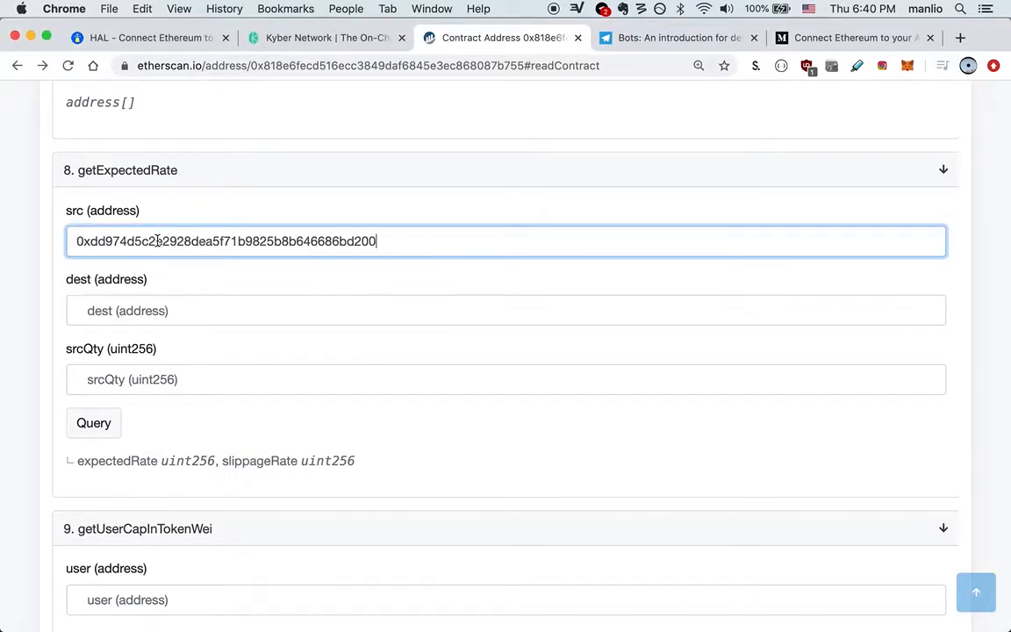
{"action": "key", "text": "Tab"}
{"action": "key", "text": "super+Tab"}
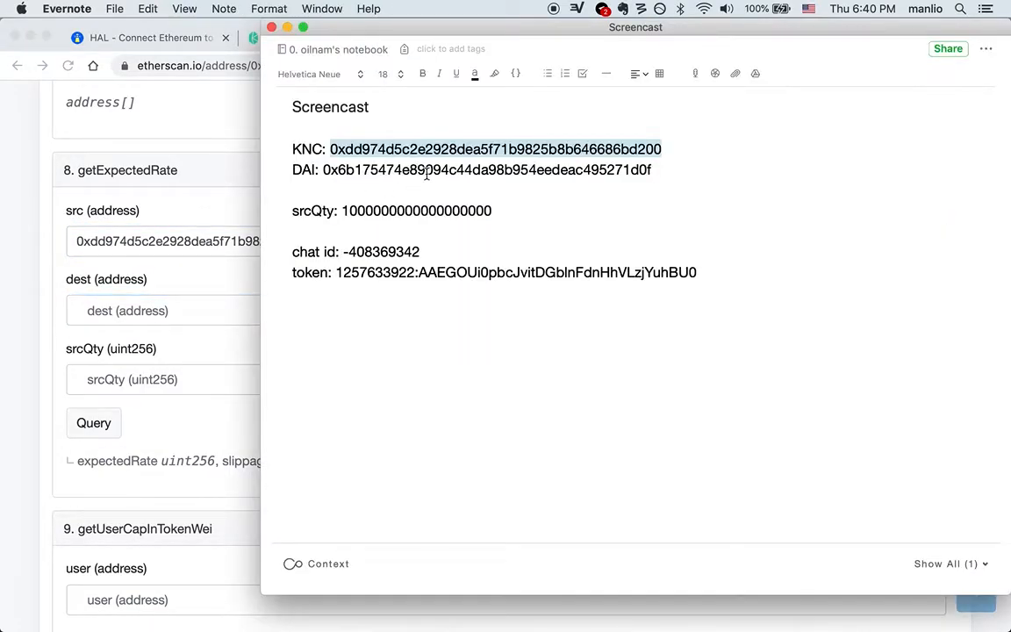
{"action": "double_click", "coordinate": [427, 173]}
{"action": "key", "text": "super+c"}
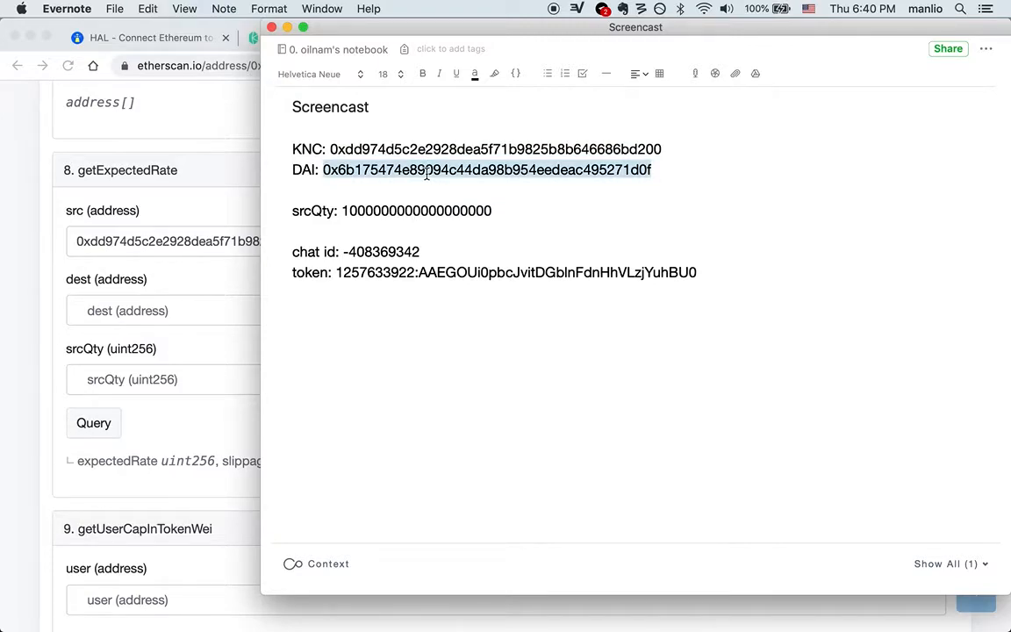
{"action": "key", "text": "super+Tab"}
{"action": "key", "text": "super+v"}
{"action": "left_click", "coordinate": [483, 362]}
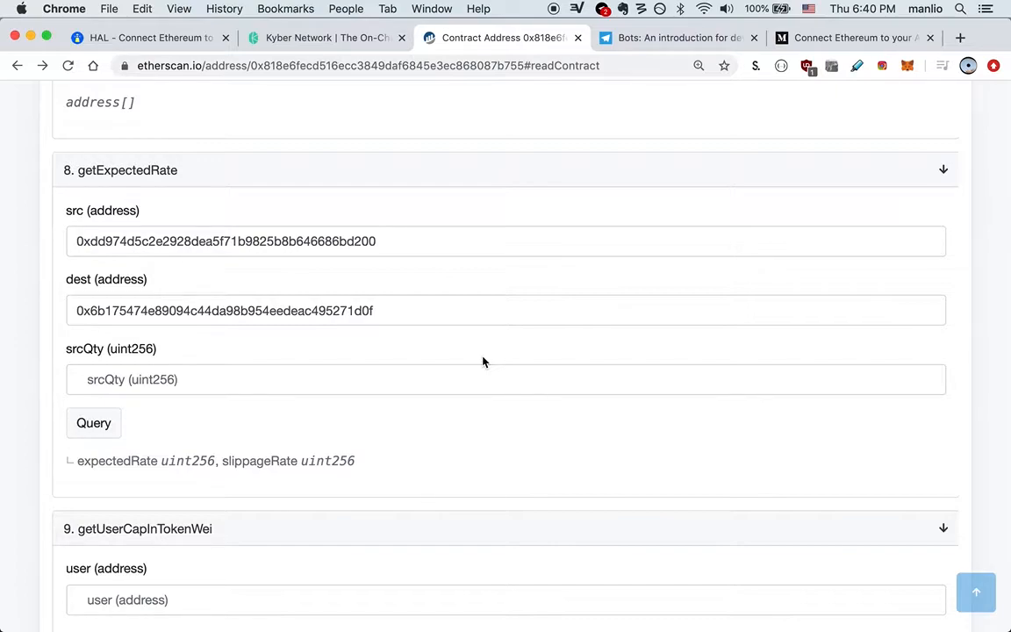
{"action": "key", "text": "super+Tab"}
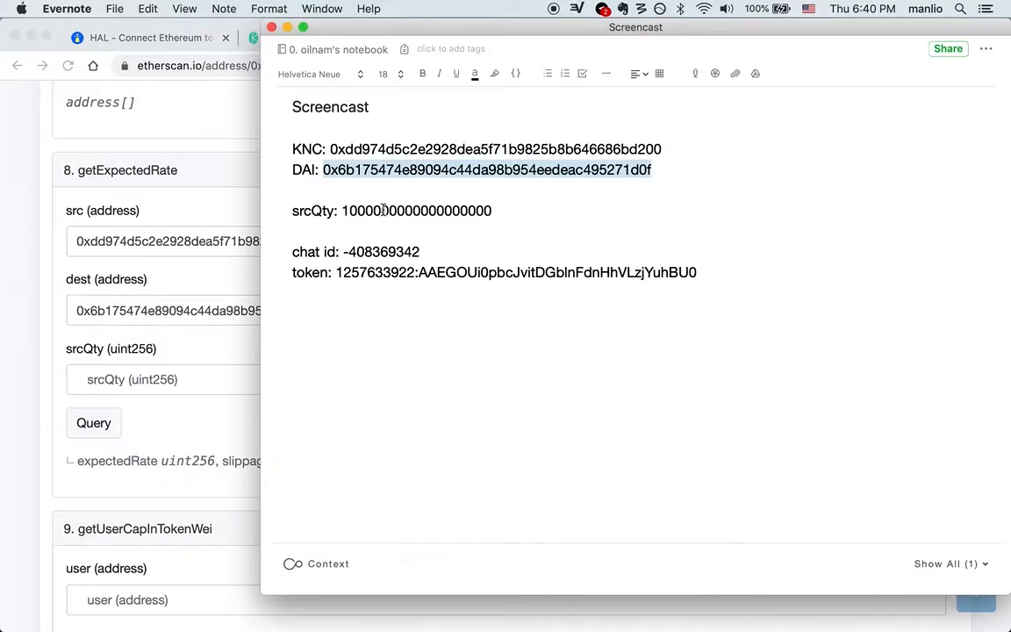
{"action": "double_click", "coordinate": [384, 209]}
{"action": "key", "text": "super+c"}
{"action": "key", "text": "super+Tab"}
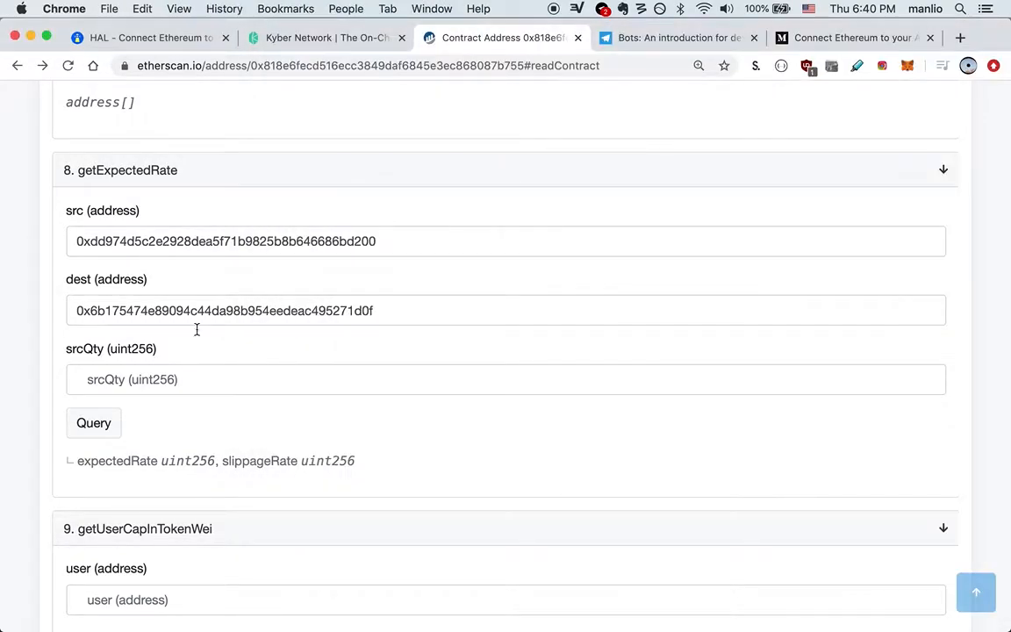
{"action": "left_click", "coordinate": [136, 378]}
{"action": "key", "text": "super+v"}
{"action": "left_click", "coordinate": [278, 425]}
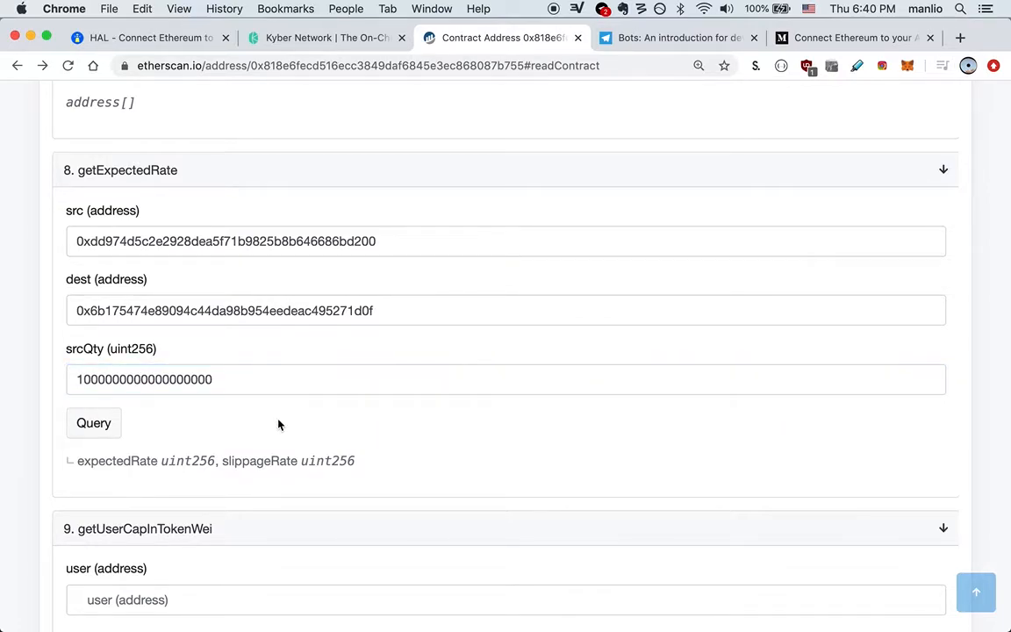
{"action": "left_click", "coordinate": [74, 431]}
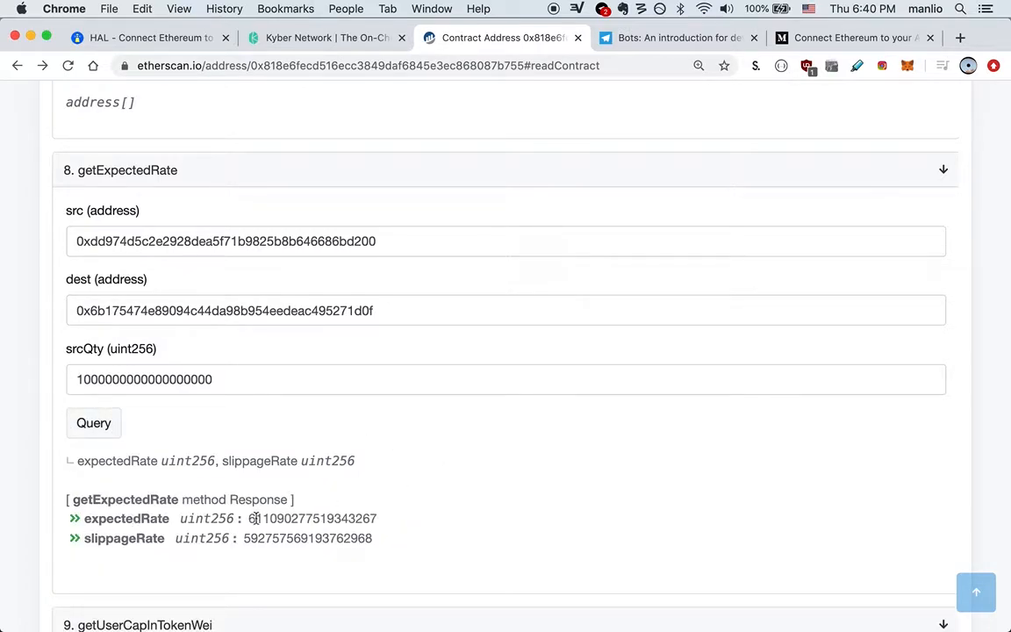
{"action": "double_click", "coordinate": [294, 518]}
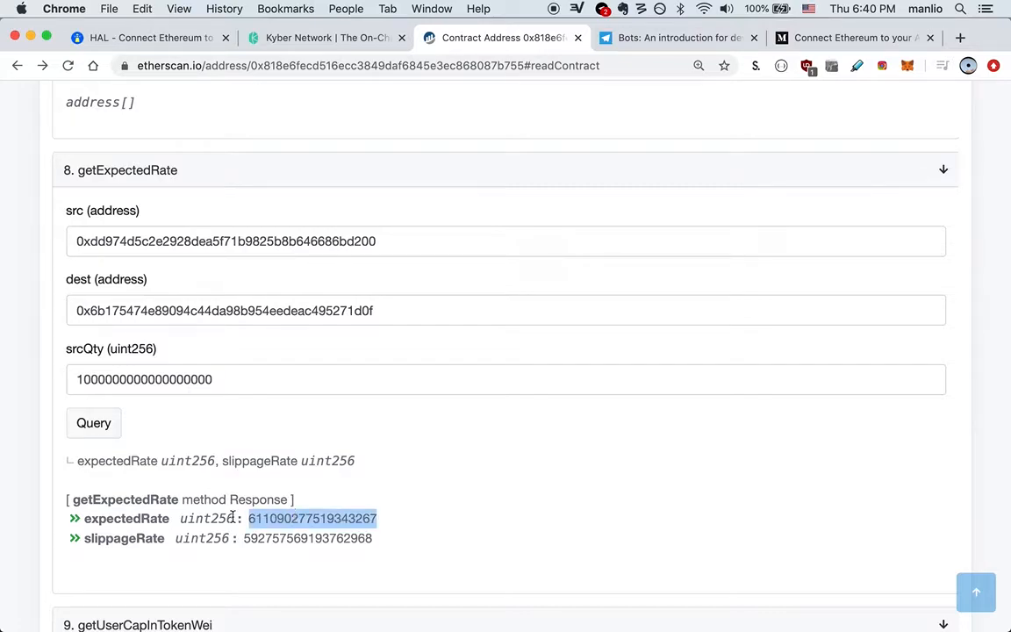
{"action": "double_click", "coordinate": [284, 539]}
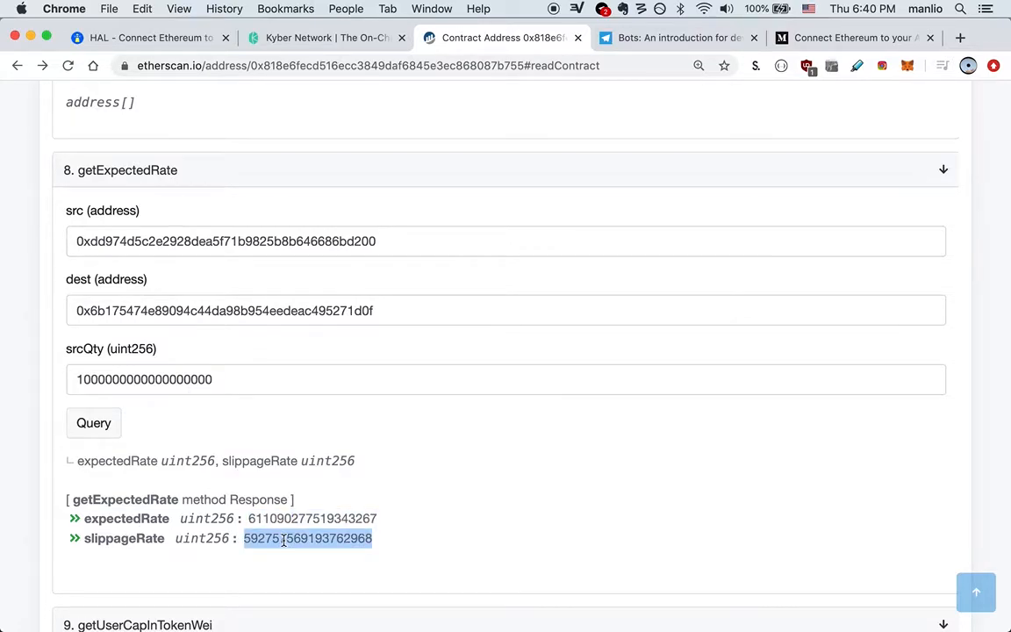
{"action": "double_click", "coordinate": [327, 513]}
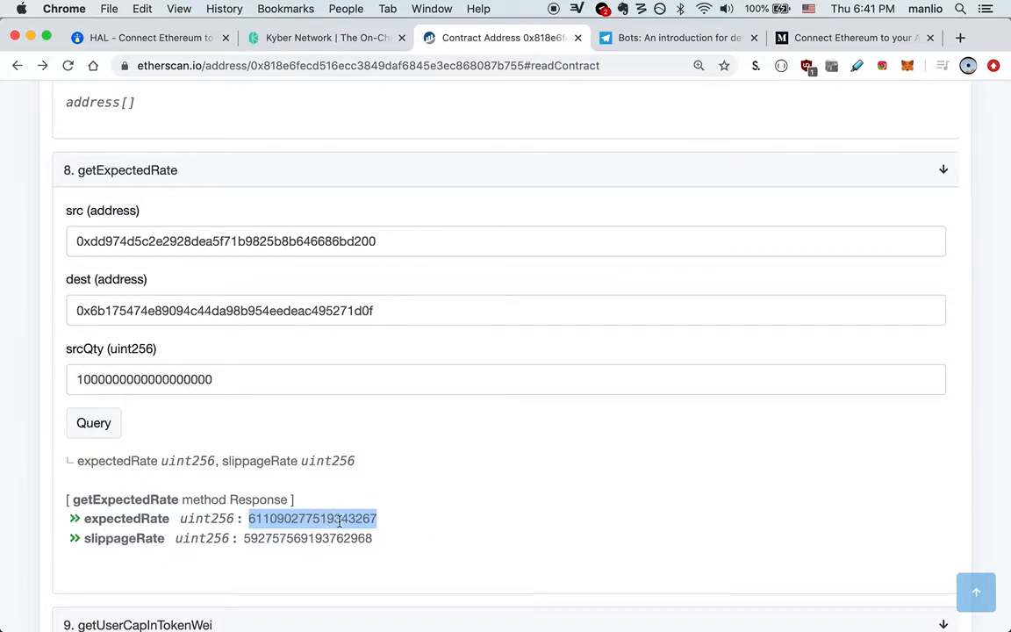
Step: Back on HAL, choose start now and scroll to the Watch a transaction / Watch a contract cards
{"action": "left_click", "coordinate": [162, 39]}
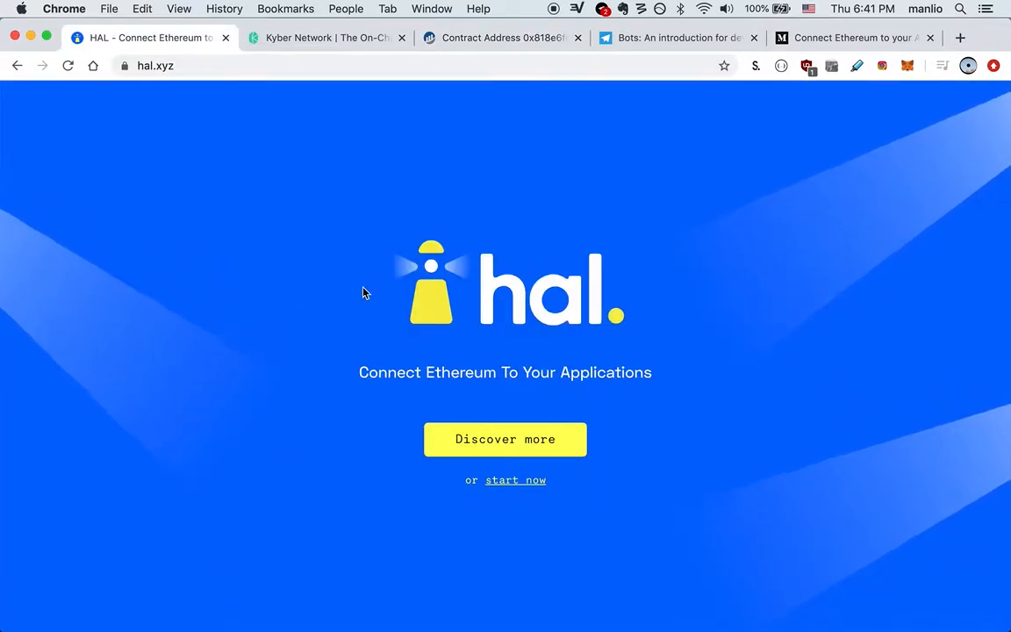
{"action": "left_click", "coordinate": [510, 480]}
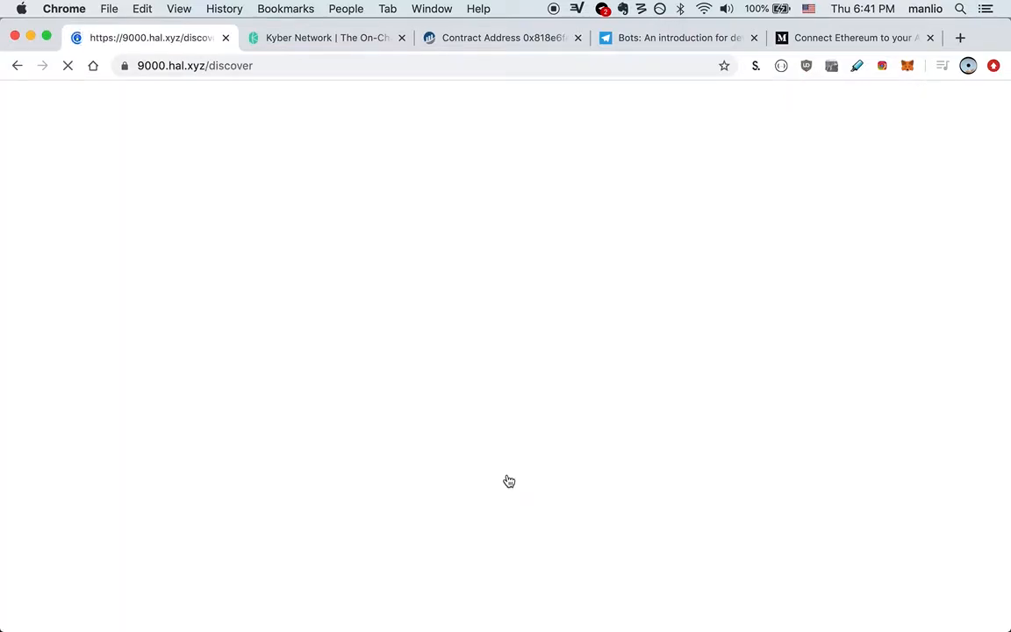
{"action": "scroll", "coordinate": [509, 480], "scroll_direction": "down", "scroll_amount": 5}
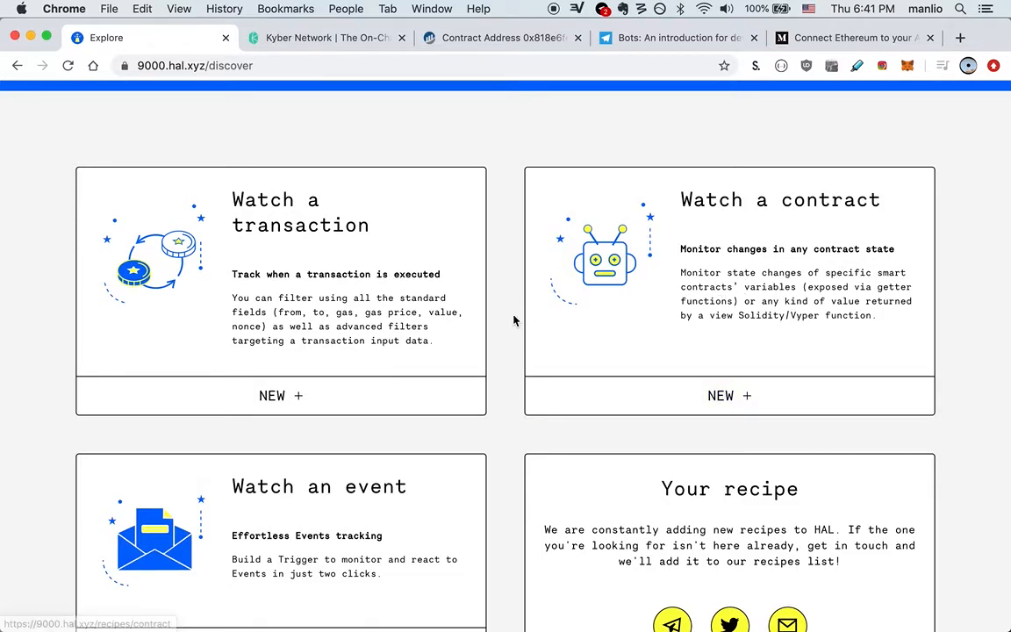
{"action": "scroll", "coordinate": [514, 320], "scroll_direction": "down", "scroll_amount": 1}
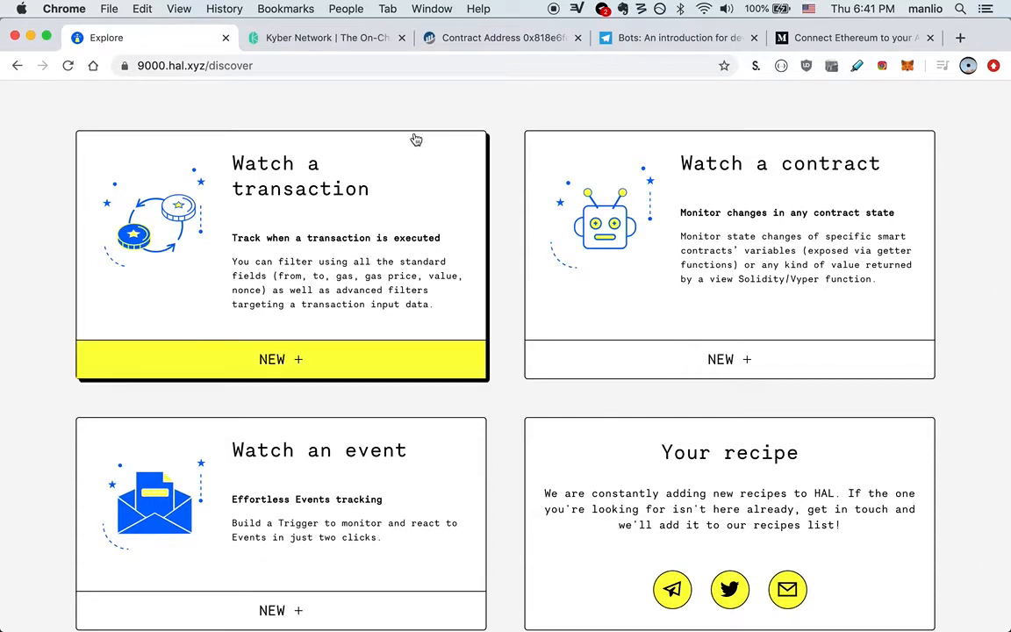
Step: Start a new Watch a contract trigger for address 0x818e6fecd516ecc3849daf6845e3ec868087b755 copied from Etherscan's URL
{"action": "left_click", "coordinate": [619, 329]}
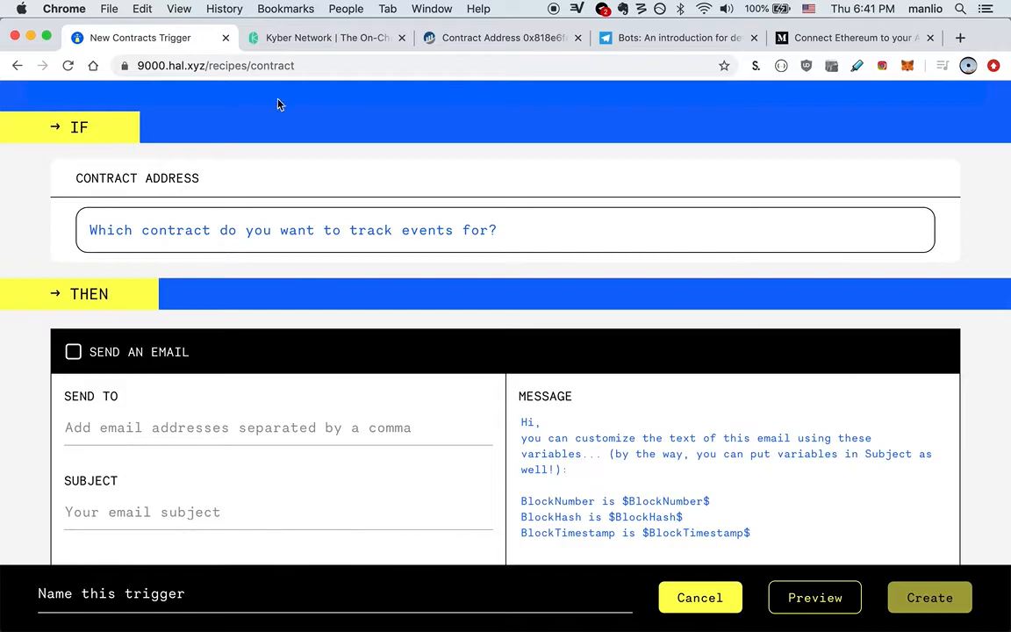
{"action": "left_click", "coordinate": [449, 41]}
{"action": "double_click", "coordinate": [356, 67]}
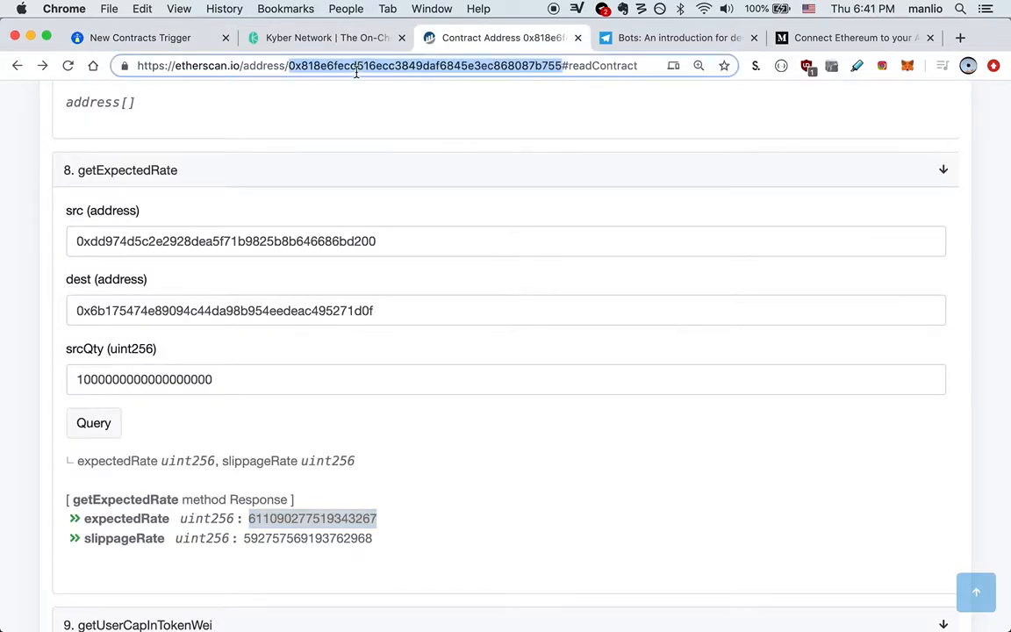
{"action": "key", "text": "super+1"}
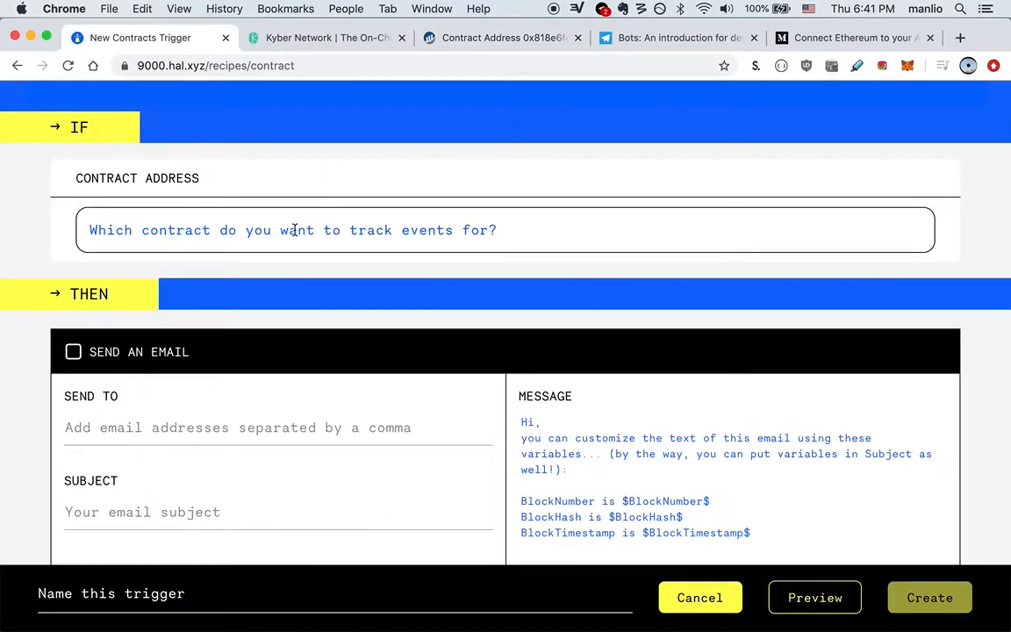
{"action": "left_click", "coordinate": [295, 230]}
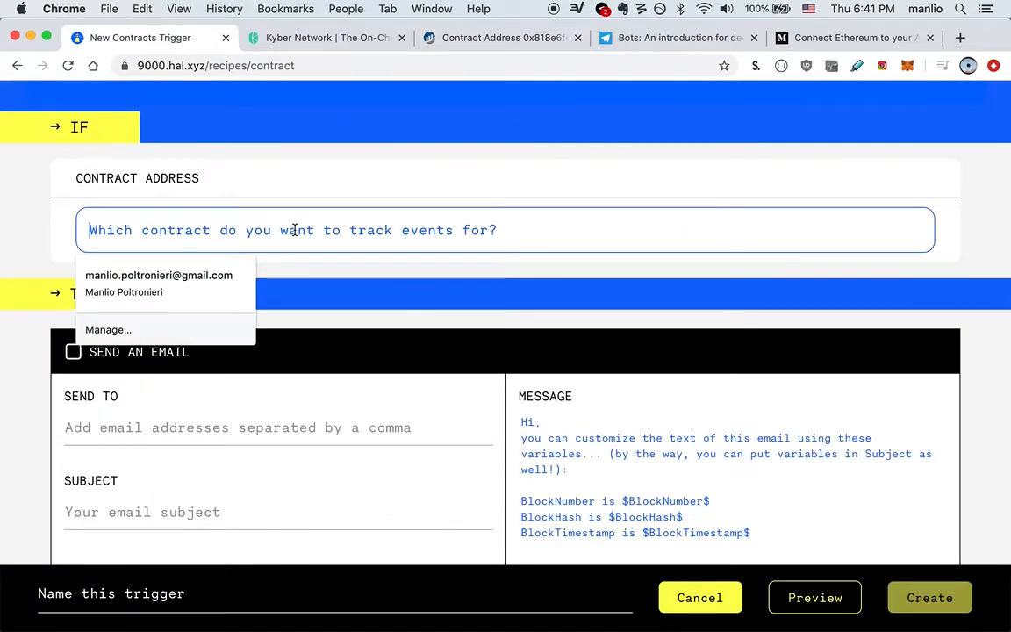
{"action": "key", "text": "super+v"}
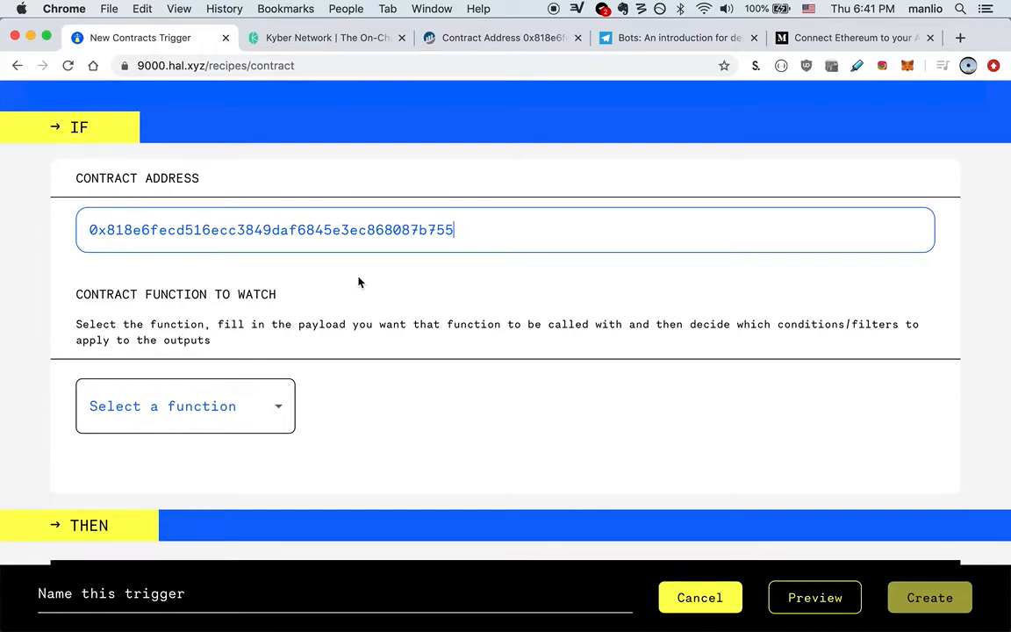
Step: Choose getExpectedRate as the contract function to watch
{"action": "scroll", "coordinate": [358, 282], "scroll_direction": "down", "scroll_amount": 2}
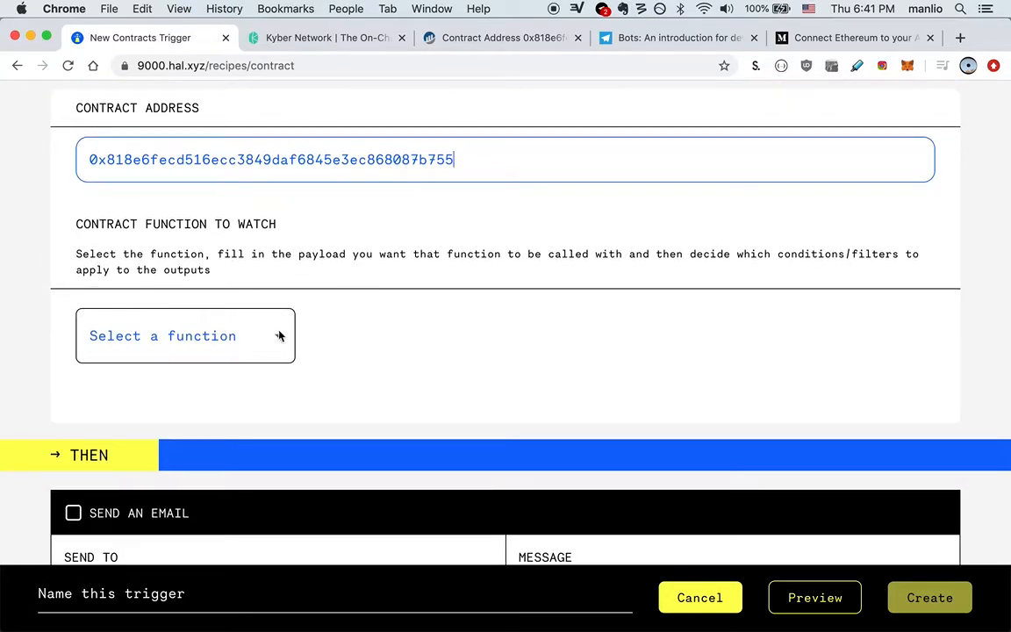
{"action": "scroll", "coordinate": [329, 343], "scroll_direction": "down", "scroll_amount": 1}
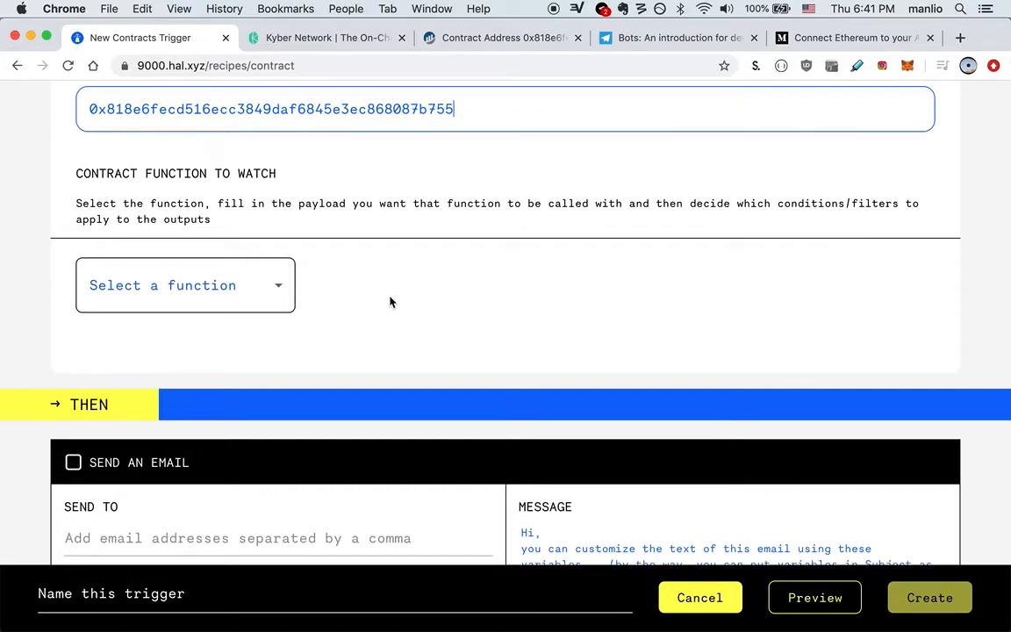
{"action": "left_click", "coordinate": [282, 288]}
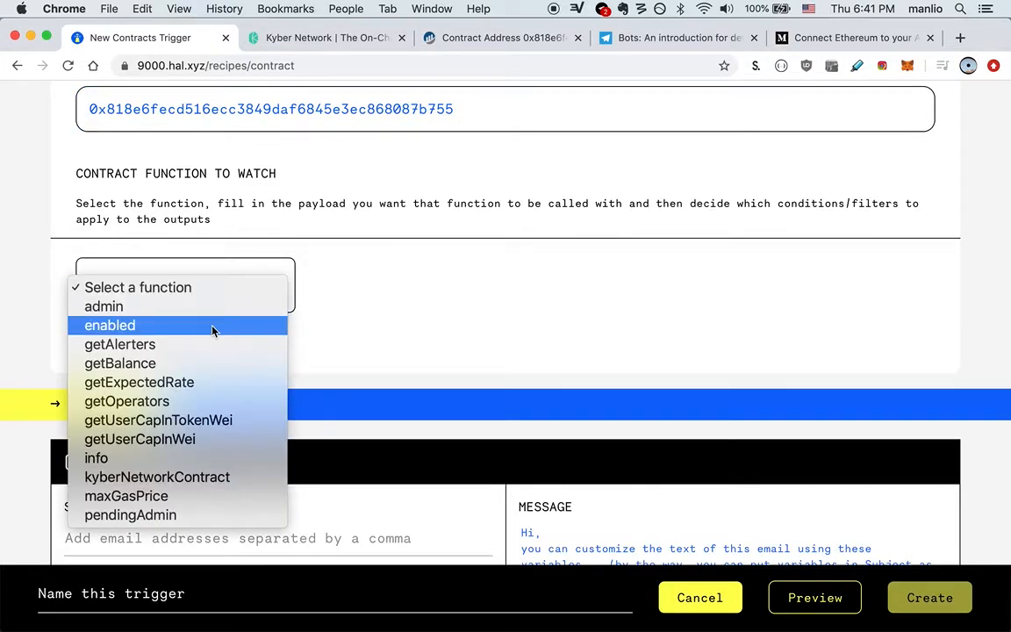
{"action": "left_click", "coordinate": [206, 387]}
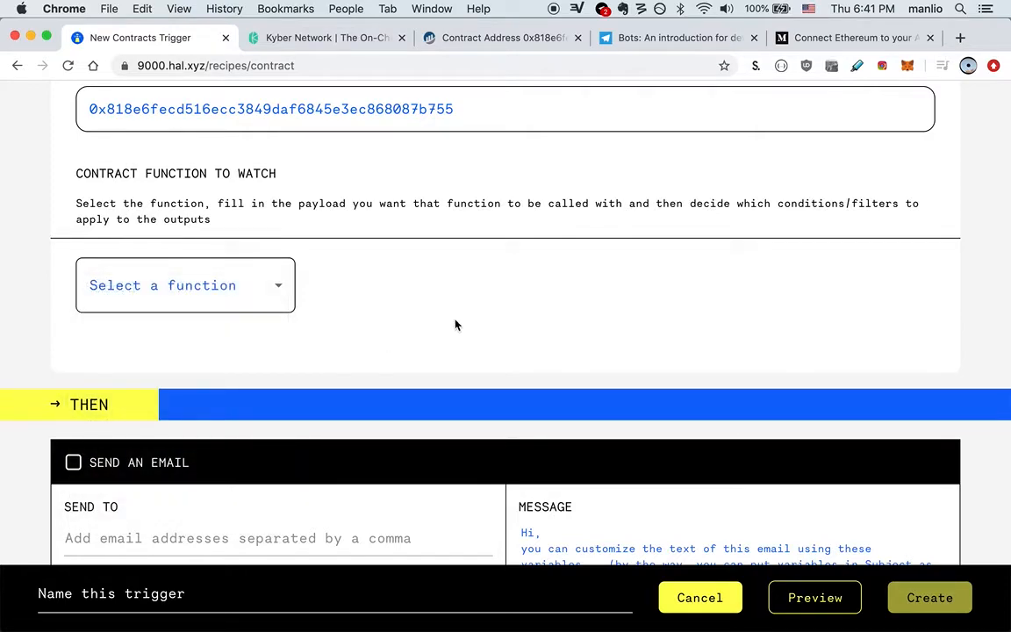
Step: Copy the src token address from Etherscan into the HAL trigger's src field
{"action": "scroll", "coordinate": [455, 326], "scroll_direction": "down", "scroll_amount": 4}
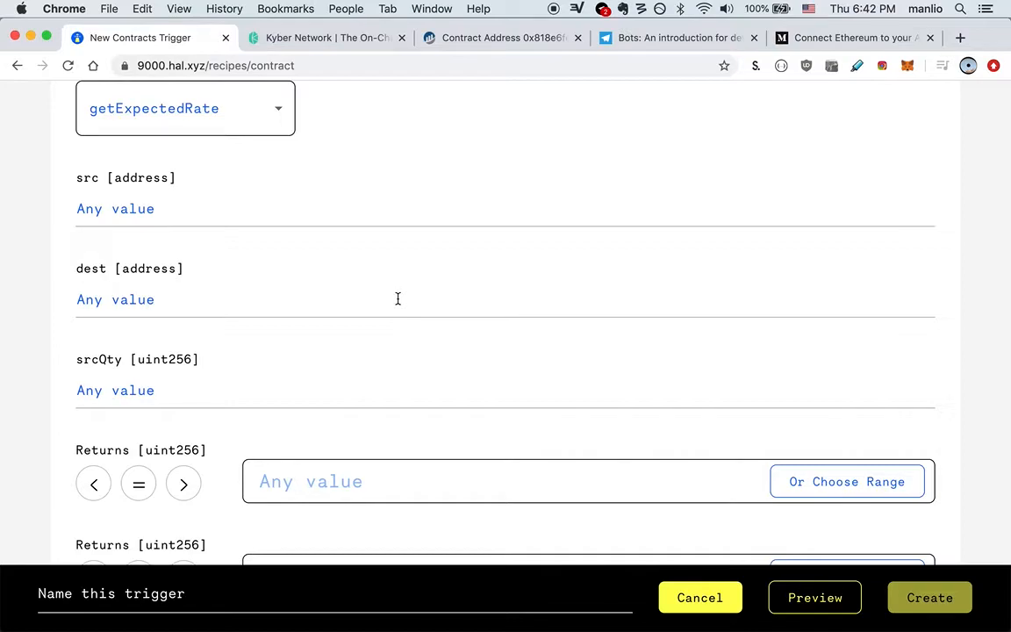
{"action": "left_click", "coordinate": [490, 39]}
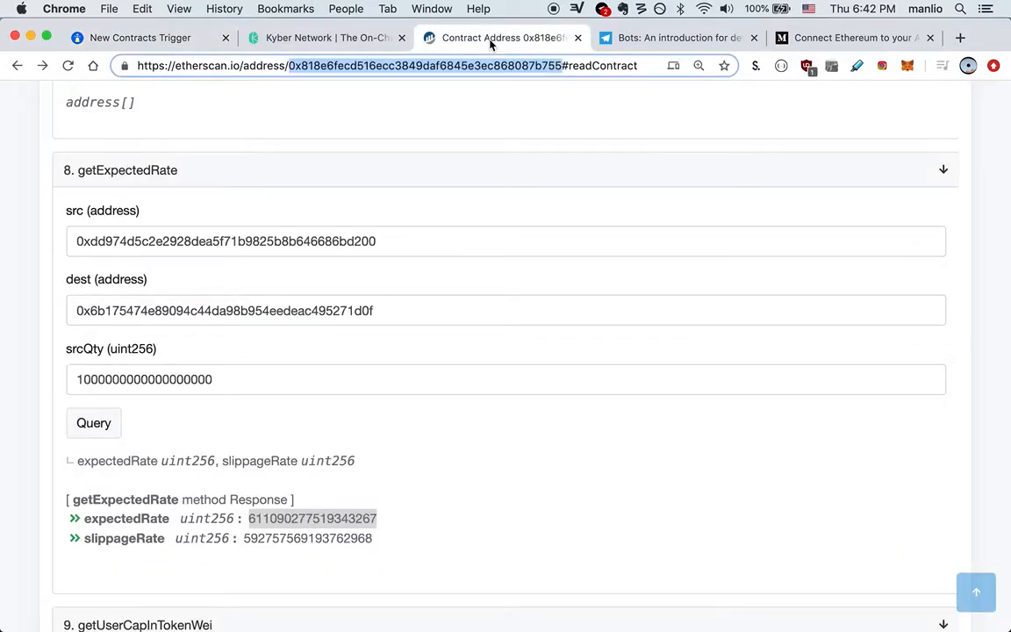
{"action": "triple_click", "coordinate": [297, 241]}
{"action": "key", "text": "super+c"}
{"action": "key", "text": "super+1"}
{"action": "left_click", "coordinate": [214, 199]}
{"action": "key", "text": "super+v"}
Step: Copy the dest token address from Etherscan into the HAL trigger's dest field
{"action": "key", "text": "super+3"}
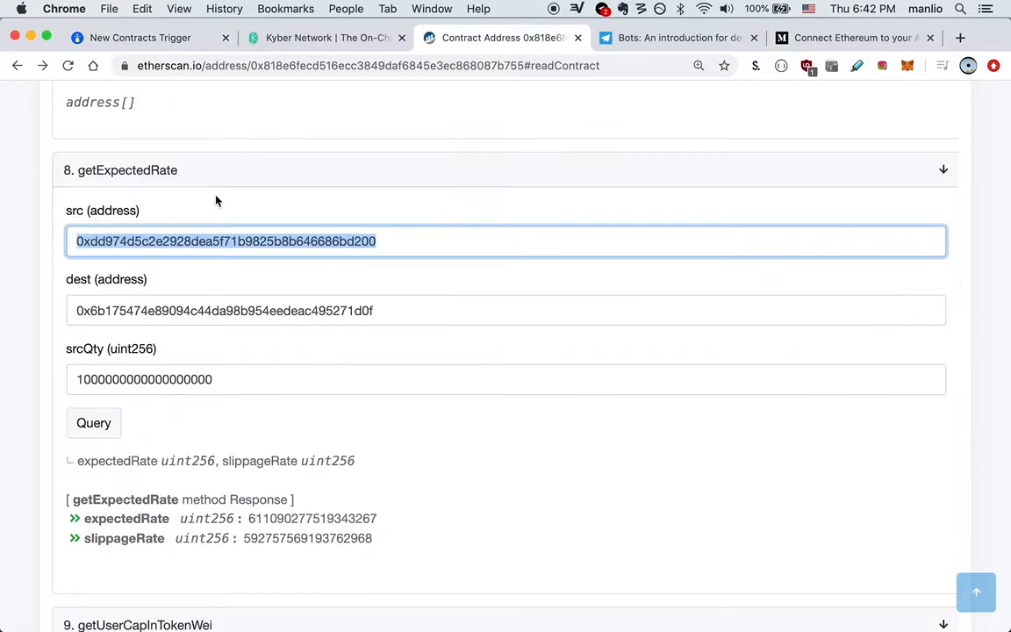
{"action": "double_click", "coordinate": [203, 302]}
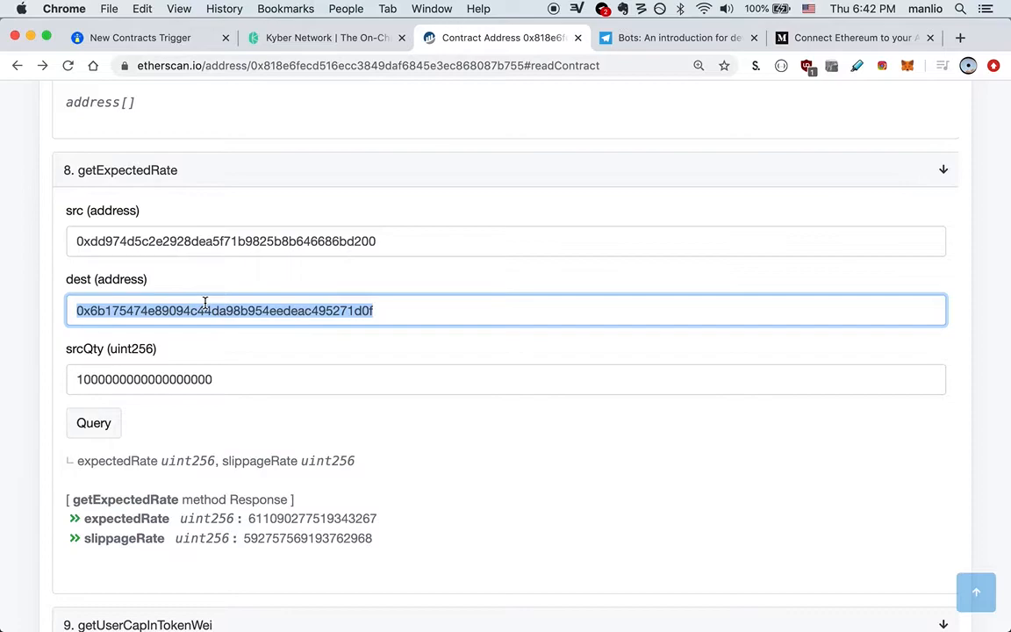
{"action": "key", "text": "super+c"}
{"action": "key", "text": "super+1"}
{"action": "left_click", "coordinate": [201, 310]}
{"action": "key", "text": "super+v"}
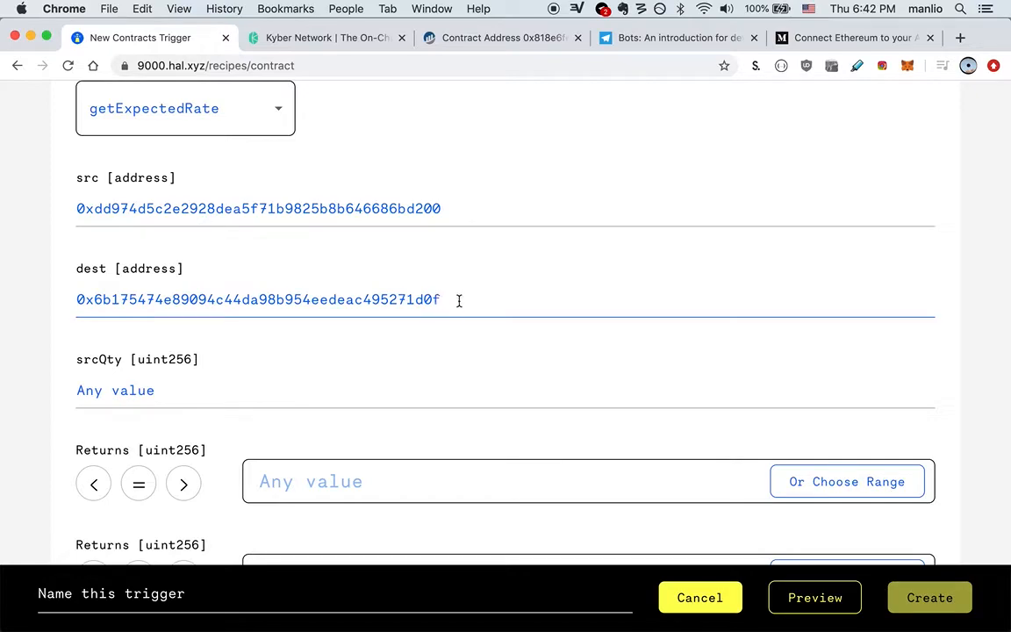
{"action": "left_click", "coordinate": [514, 38]}
{"action": "double_click", "coordinate": [191, 372]}
{"action": "key", "text": "super+c"}
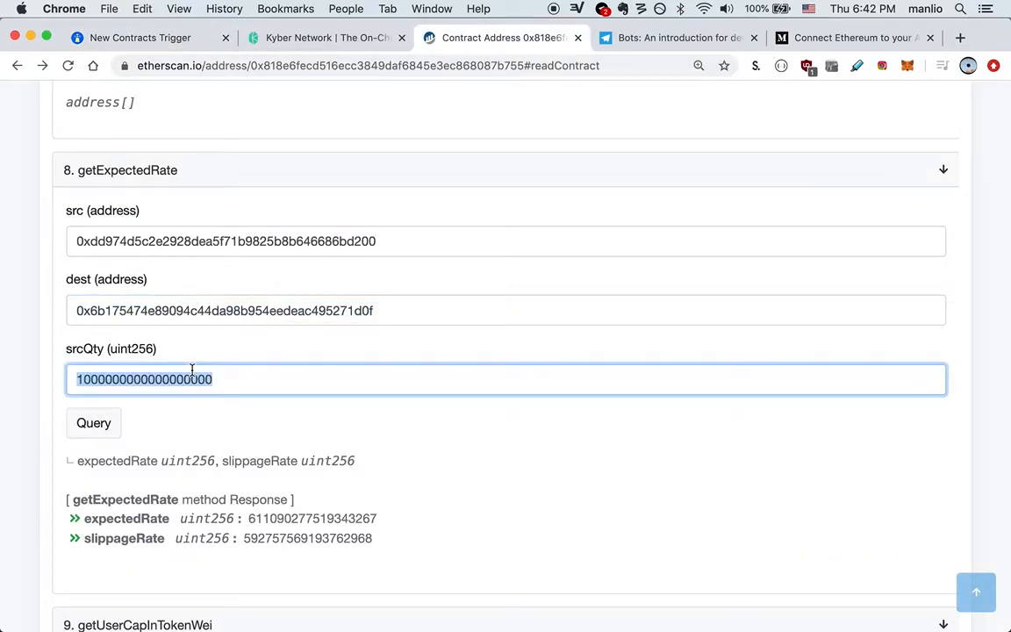
{"action": "key", "text": "super+1"}
{"action": "left_click", "coordinate": [208, 391]}
{"action": "key", "text": "super+v"}
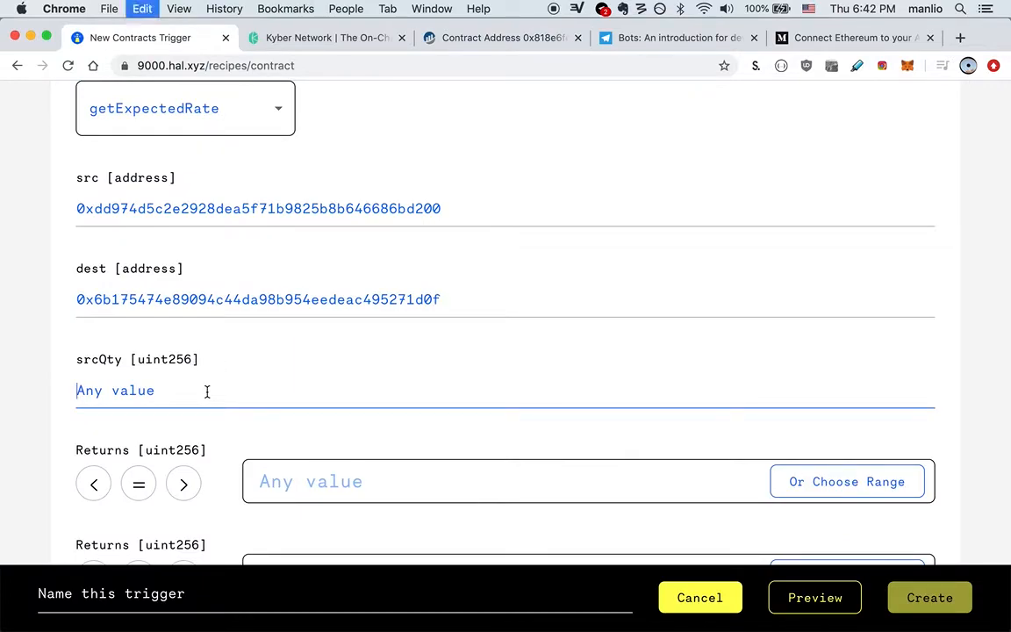
{"action": "left_click", "coordinate": [511, 40]}
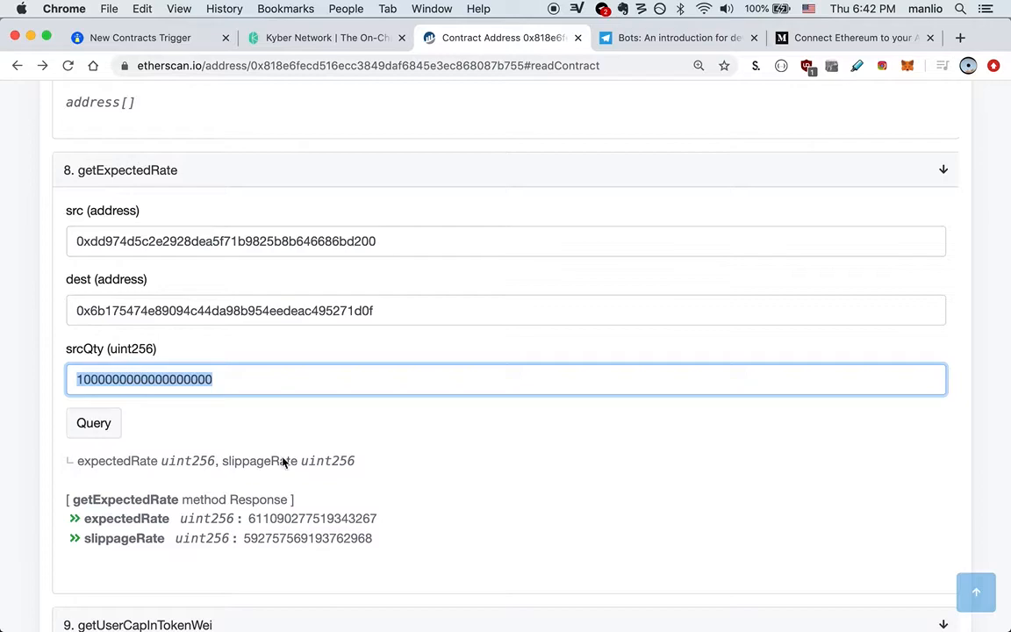
{"action": "left_click", "coordinate": [170, 41]}
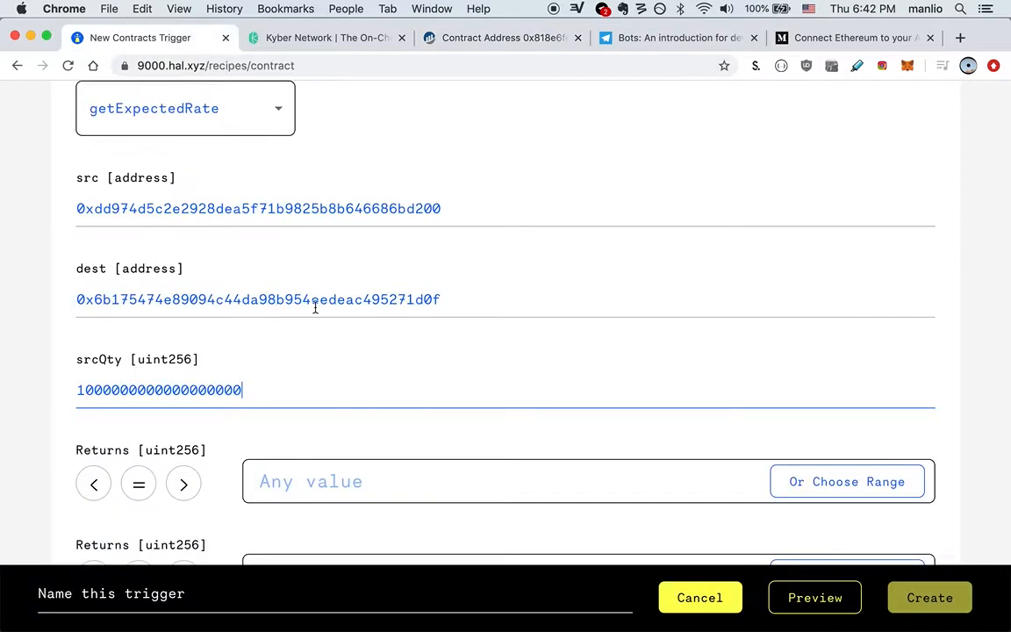
{"action": "scroll", "coordinate": [315, 307], "scroll_direction": "down", "scroll_amount": 3}
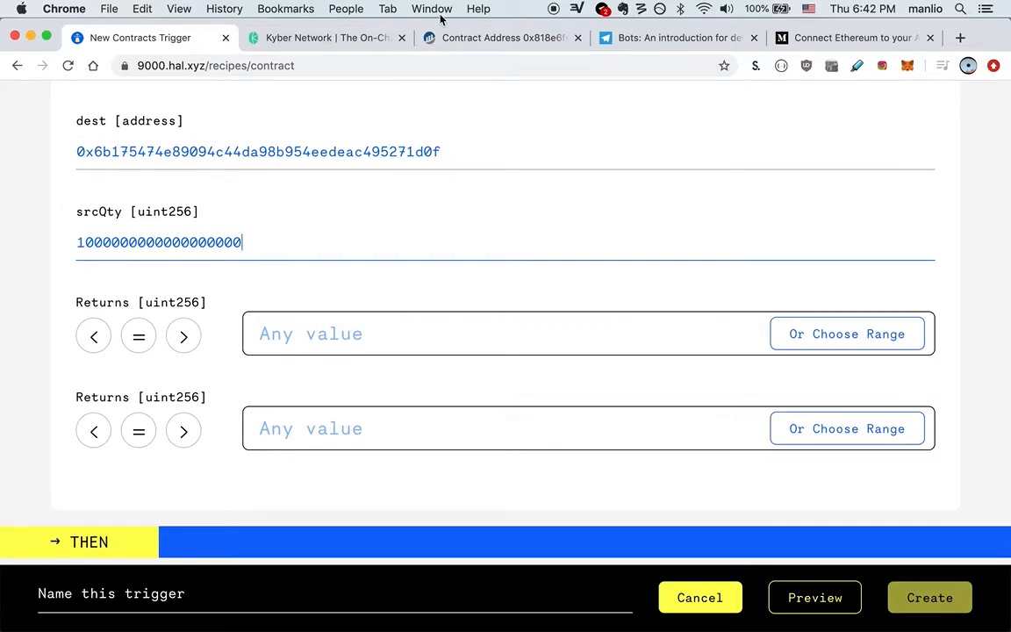
{"action": "left_click", "coordinate": [459, 38]}
{"action": "double_click", "coordinate": [289, 519]}
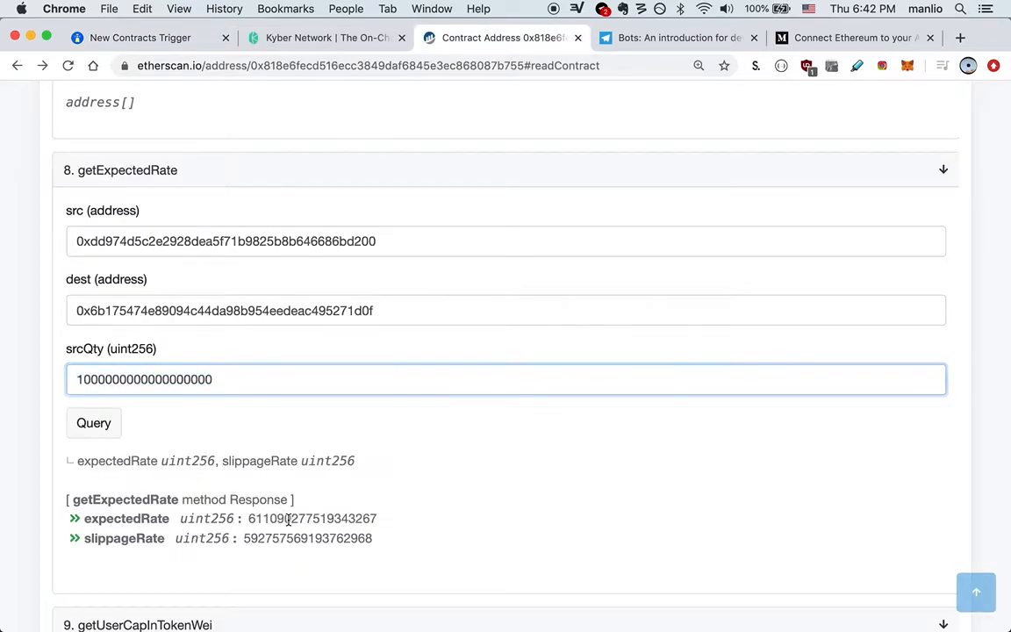
{"action": "key", "text": "super+c"}
{"action": "key", "text": "super+1"}
{"action": "left_click", "coordinate": [407, 330]}
{"action": "key", "text": "super+v"}
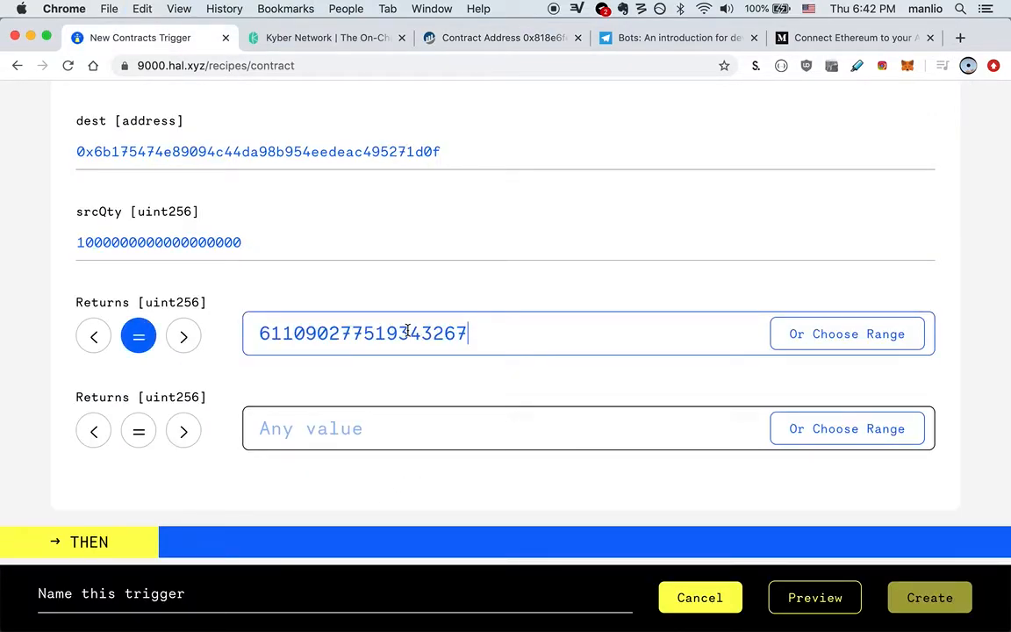
{"action": "left_click", "coordinate": [188, 348]}
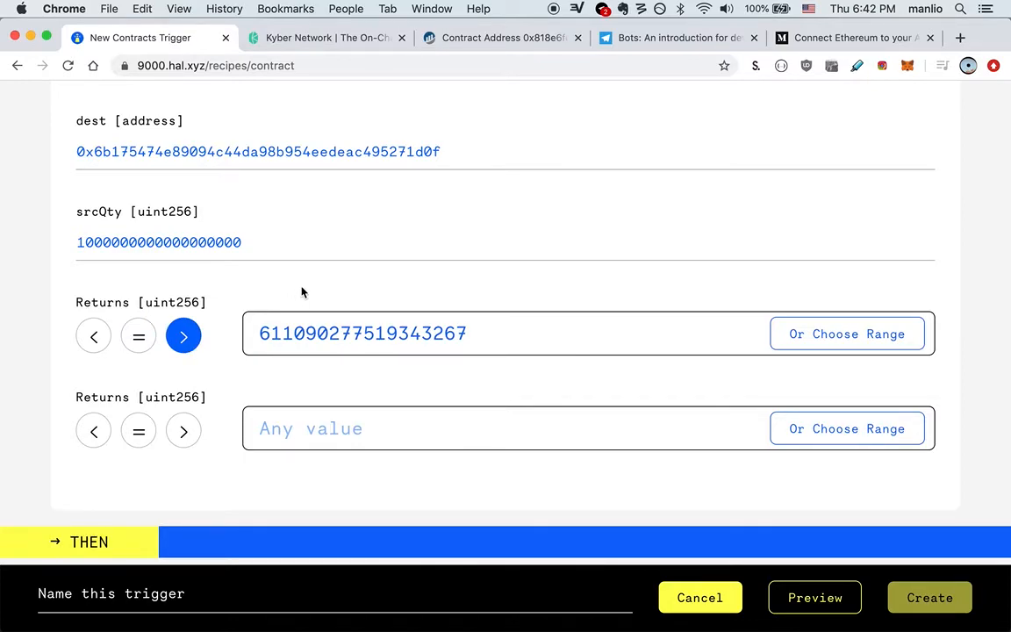
{"action": "left_click", "coordinate": [265, 331]}
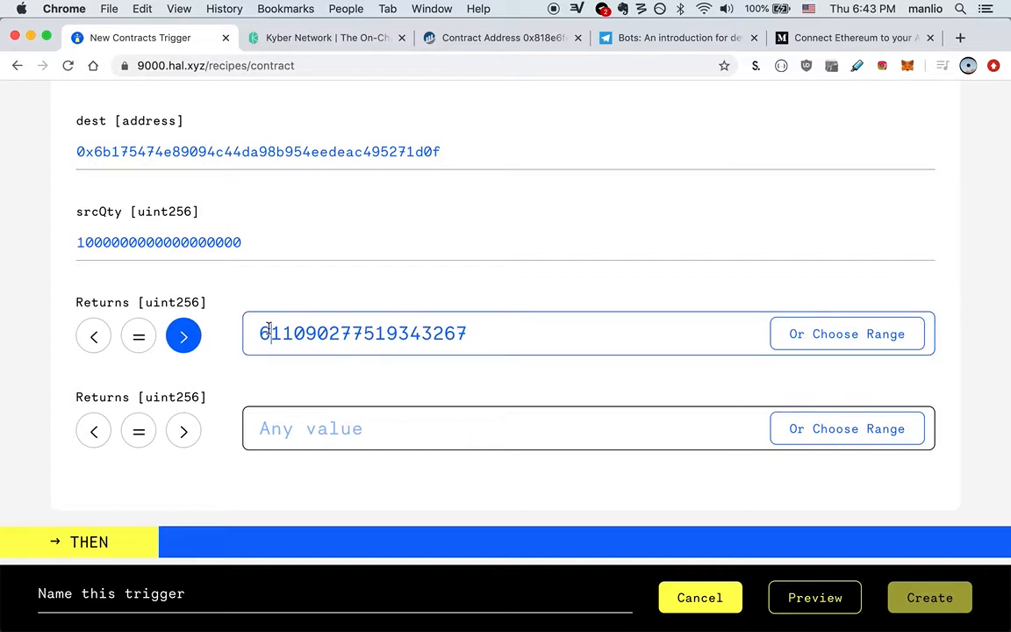
{"action": "key", "text": "BackSpace"}
{"action": "type", "text": "4"}
Step: Scroll back up to review the contract settings, then down to the Send using Telegram action
{"action": "scroll", "coordinate": [269, 379], "scroll_direction": "down", "scroll_amount": 3}
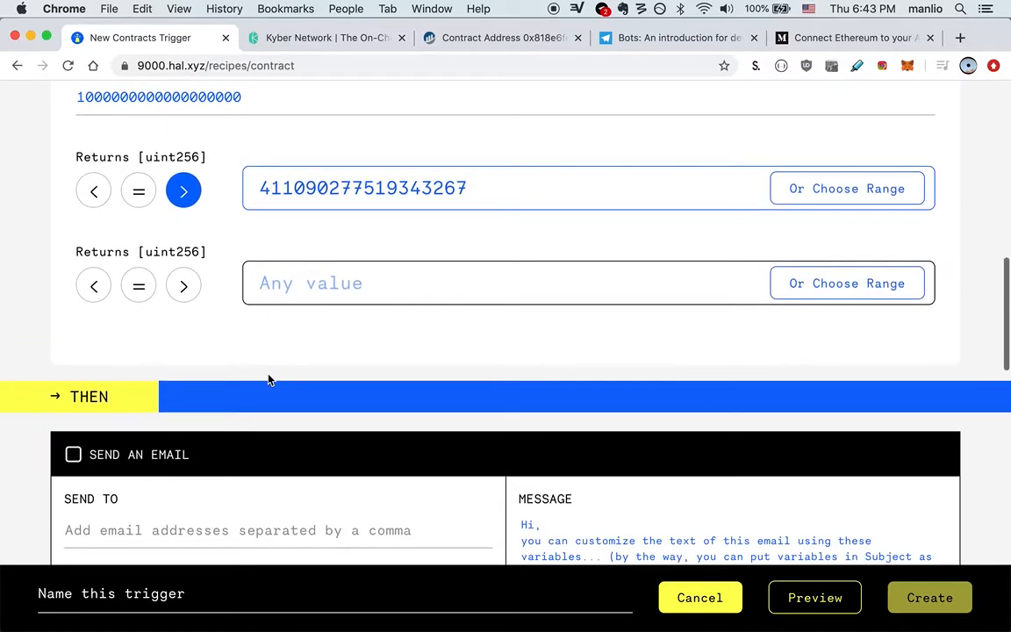
{"action": "scroll", "coordinate": [170, 397], "scroll_direction": "up", "scroll_amount": 1}
{"action": "scroll", "coordinate": [171, 397], "scroll_direction": "up", "scroll_amount": 5}
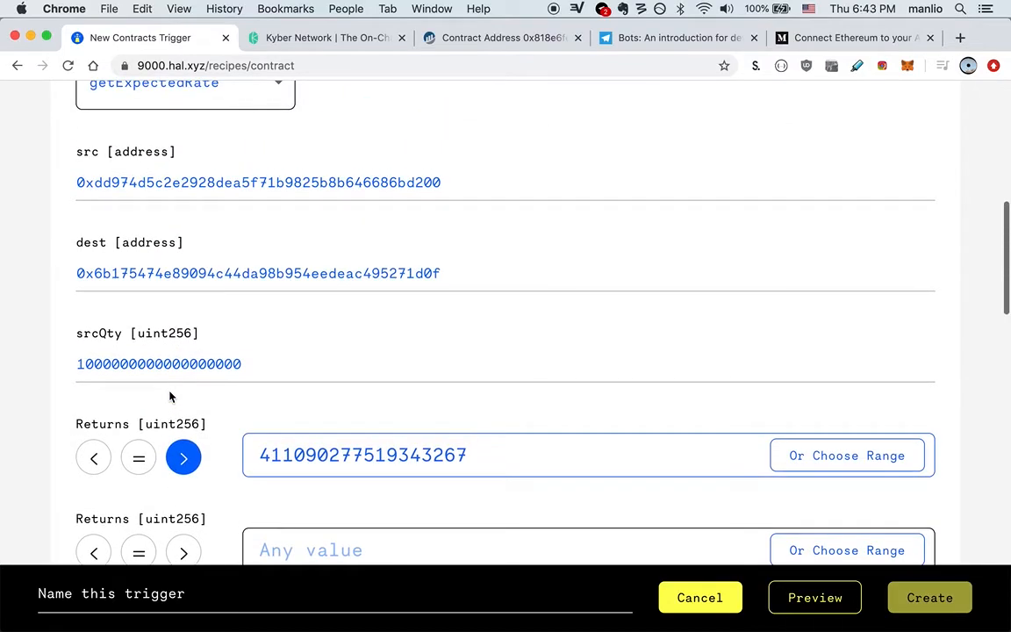
{"action": "scroll", "coordinate": [298, 316], "scroll_direction": "up", "scroll_amount": 3}
{"action": "scroll", "coordinate": [318, 346], "scroll_direction": "up", "scroll_amount": 5}
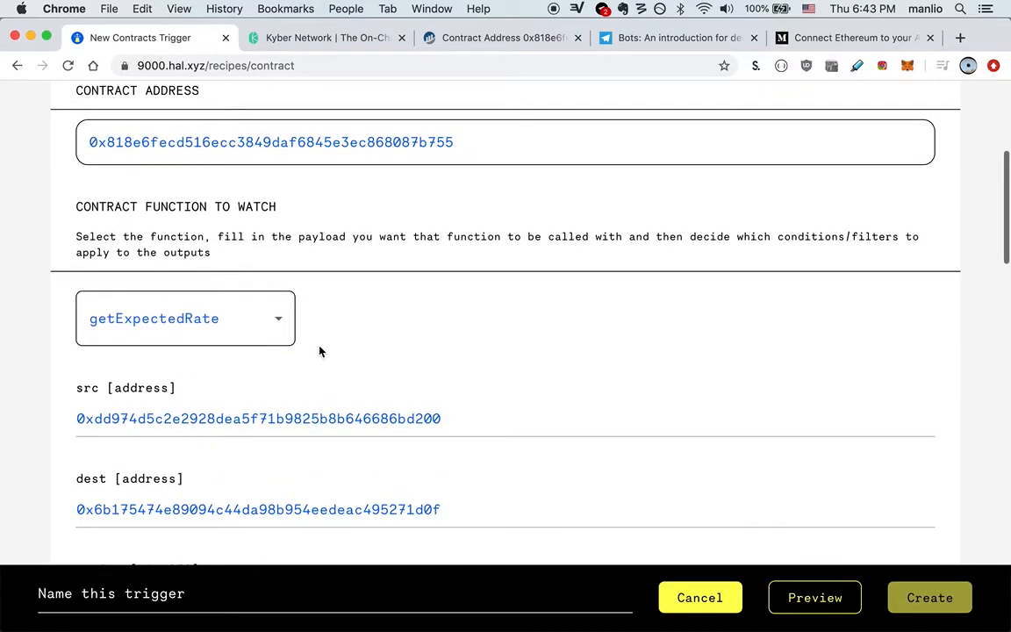
{"action": "scroll", "coordinate": [323, 334], "scroll_direction": "down", "scroll_amount": 2}
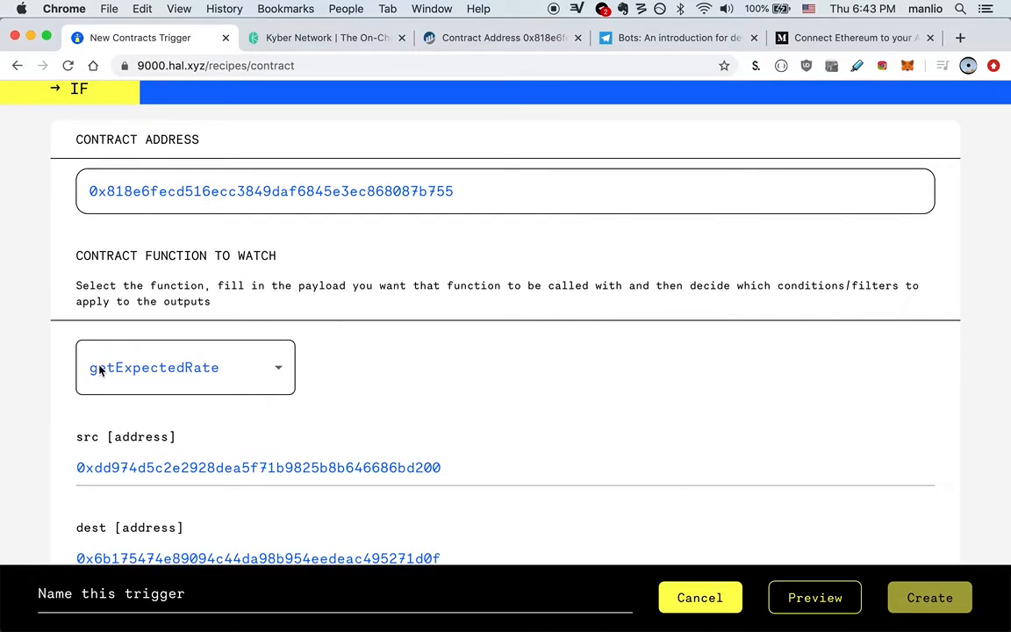
{"action": "scroll", "coordinate": [96, 361], "scroll_direction": "down", "scroll_amount": 10}
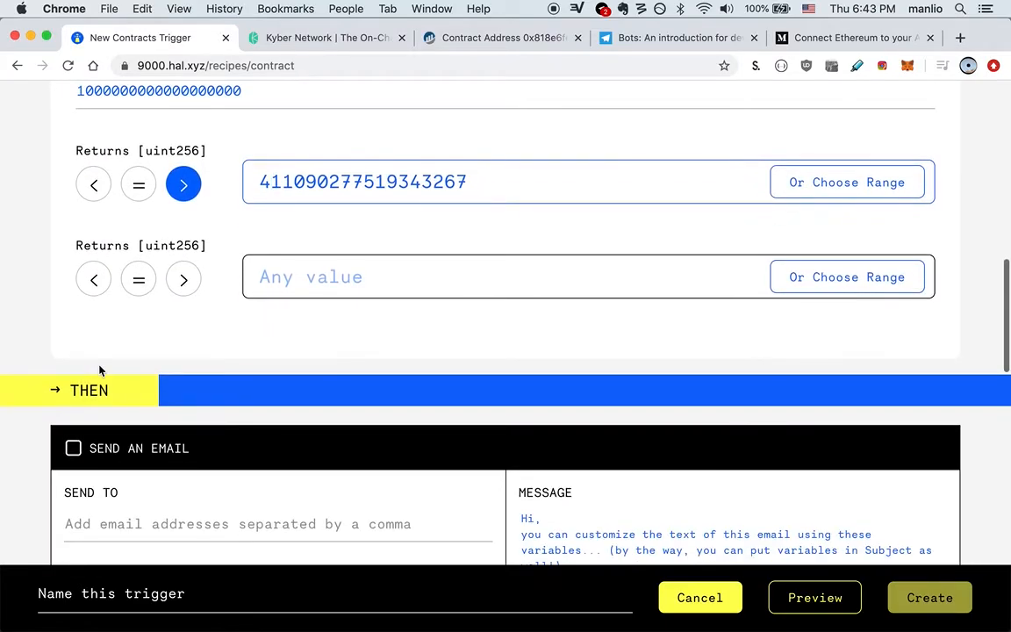
{"action": "scroll", "coordinate": [142, 313], "scroll_direction": "up", "scroll_amount": 2}
{"action": "scroll", "coordinate": [142, 312], "scroll_direction": "up", "scroll_amount": 2}
{"action": "scroll", "coordinate": [142, 313], "scroll_direction": "down", "scroll_amount": 8}
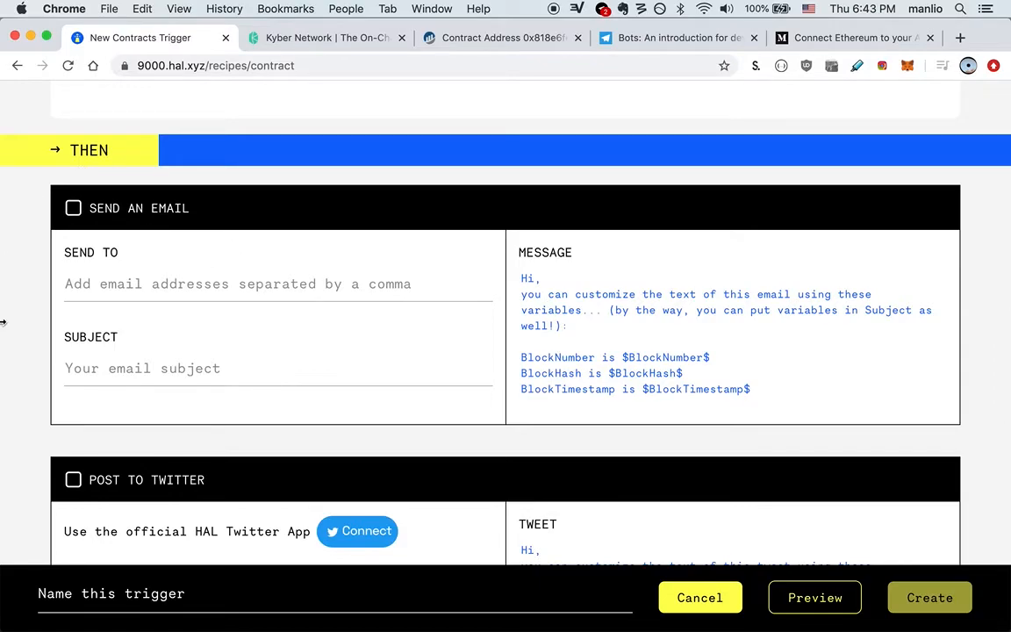
{"action": "scroll", "coordinate": [3, 322], "scroll_direction": "down", "scroll_amount": 1}
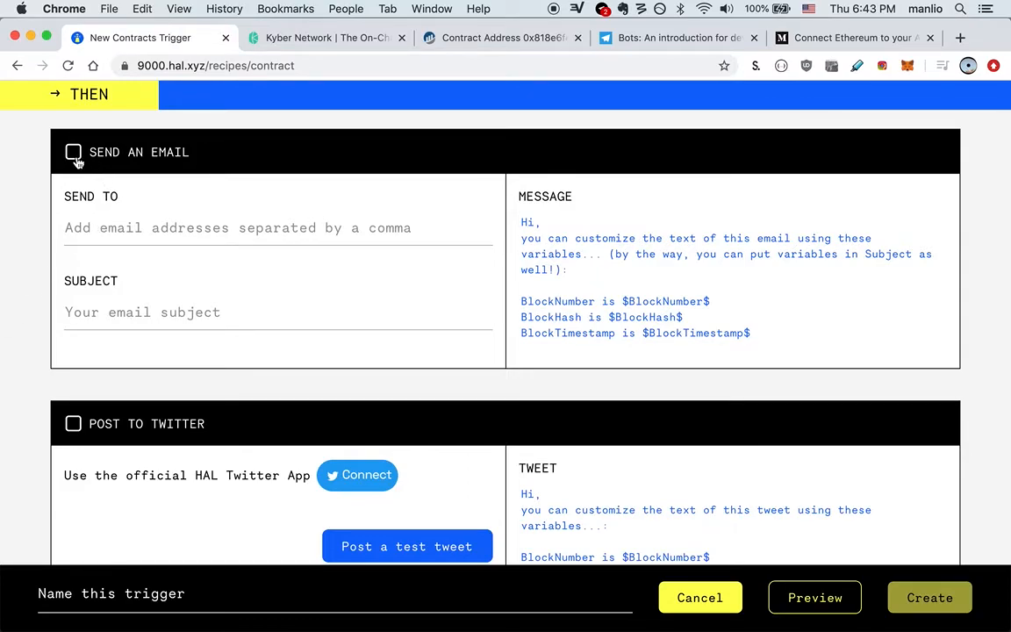
{"action": "scroll", "coordinate": [110, 277], "scroll_direction": "down", "scroll_amount": 4}
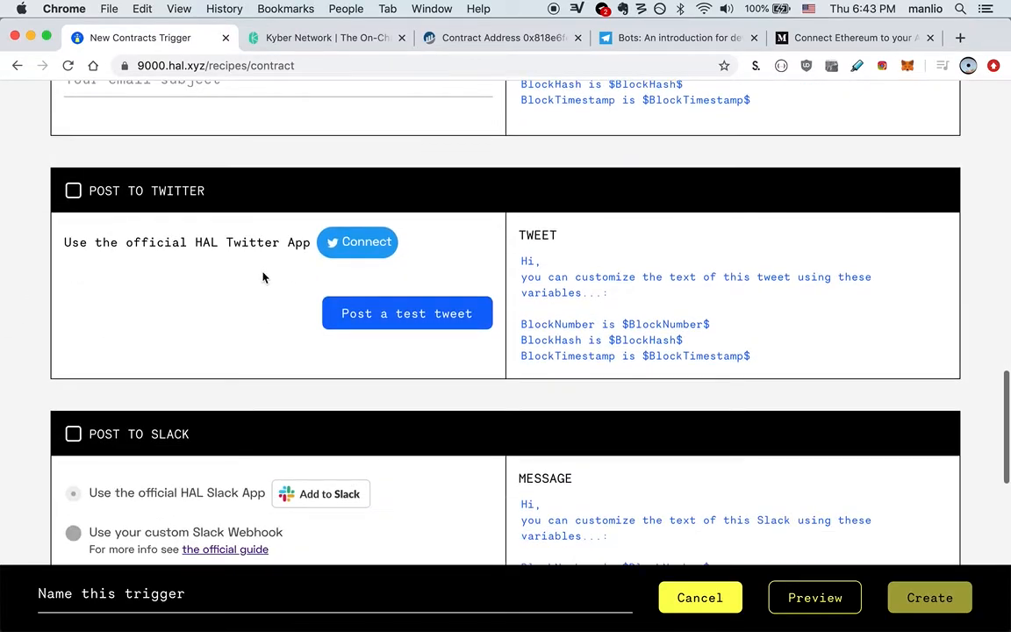
{"action": "scroll", "coordinate": [264, 276], "scroll_direction": "down", "scroll_amount": 4}
{"action": "scroll", "coordinate": [225, 331], "scroll_direction": "down", "scroll_amount": 3}
{"action": "scroll", "coordinate": [226, 331], "scroll_direction": "down", "scroll_amount": 3}
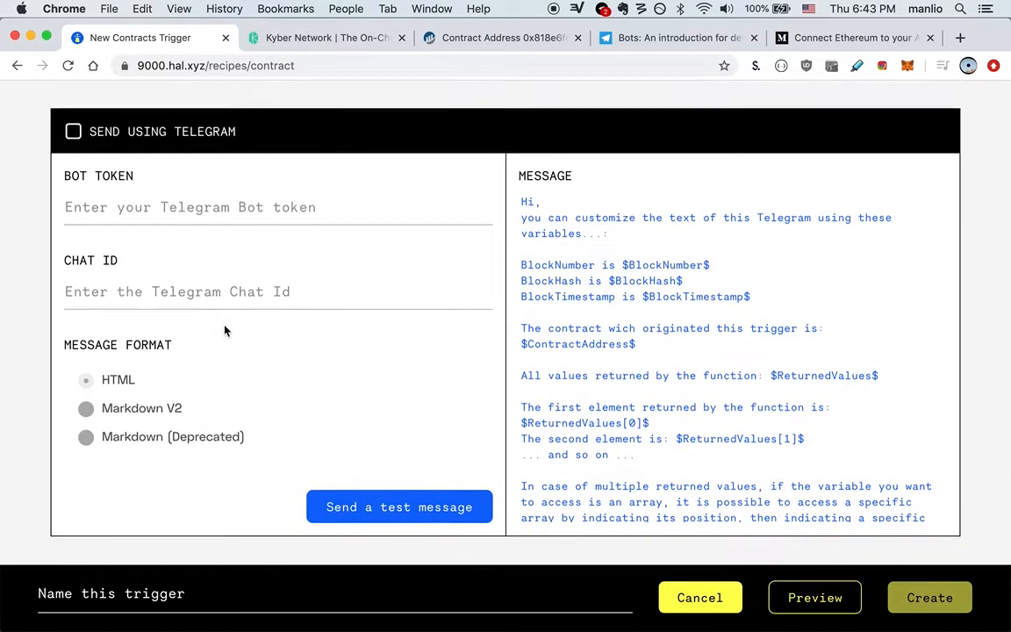
{"action": "scroll", "coordinate": [224, 331], "scroll_direction": "down", "scroll_amount": 3}
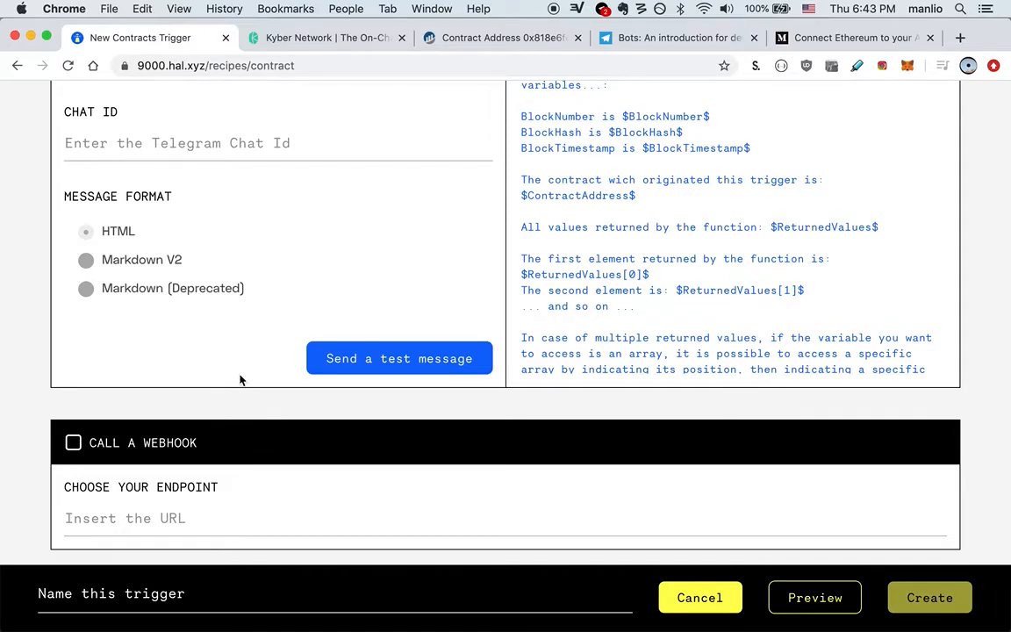
{"action": "scroll", "coordinate": [241, 379], "scroll_direction": "up", "scroll_amount": 4}
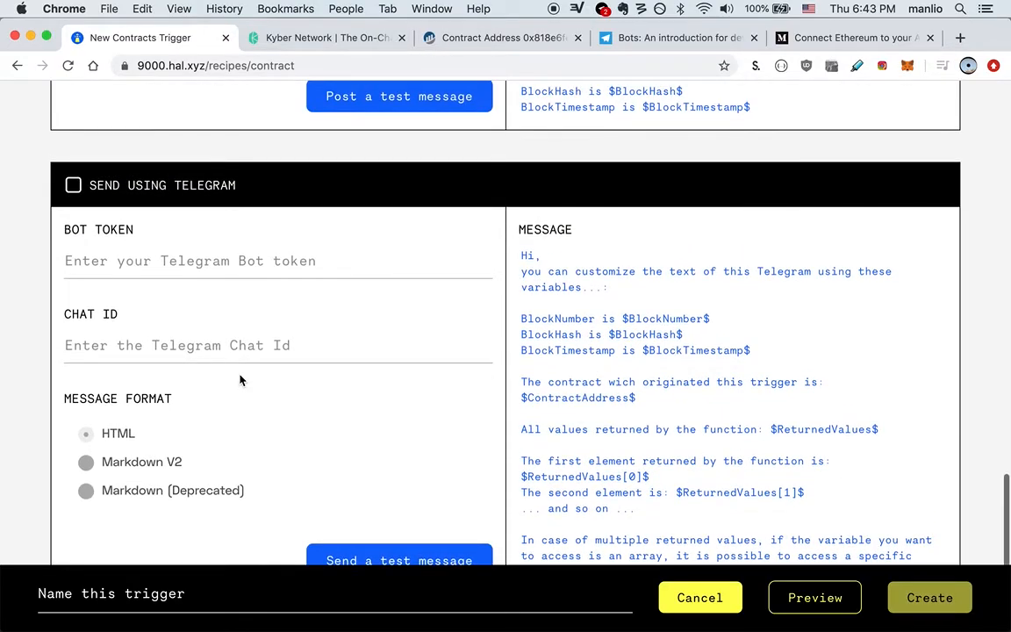
{"action": "scroll", "coordinate": [242, 379], "scroll_direction": "down", "scroll_amount": 1}
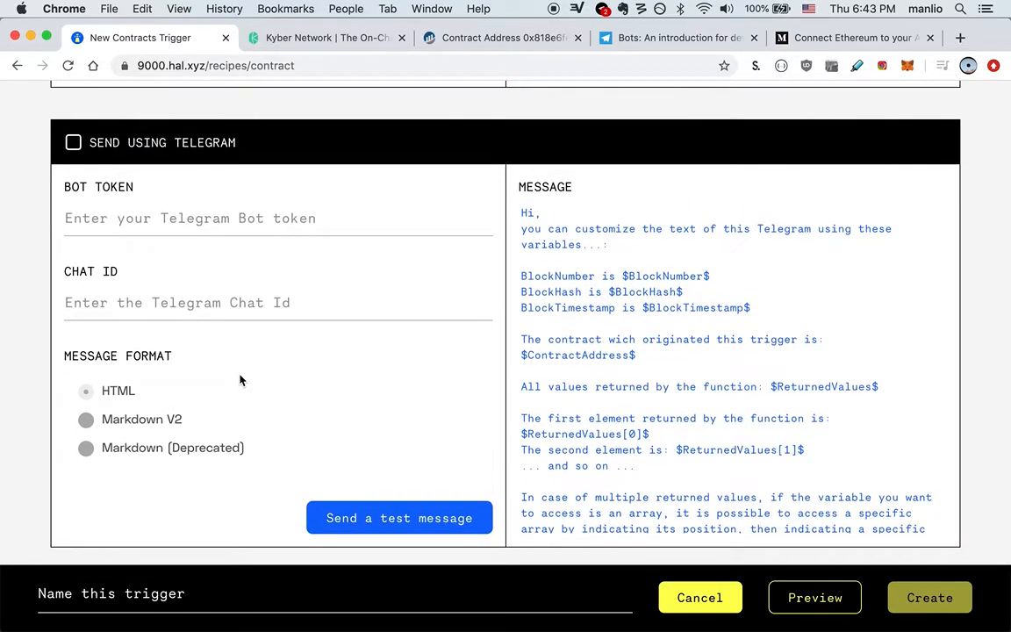
Step: Enable Send using Telegram and look up the Telegram bots page for the Bot Token
{"action": "left_click", "coordinate": [73, 144]}
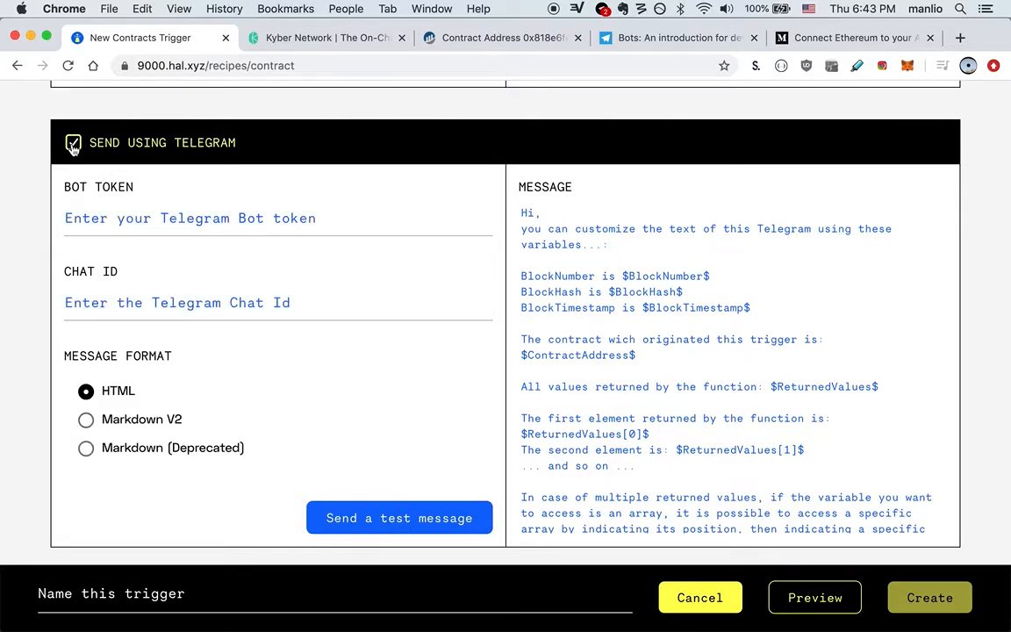
{"action": "left_click", "coordinate": [292, 211]}
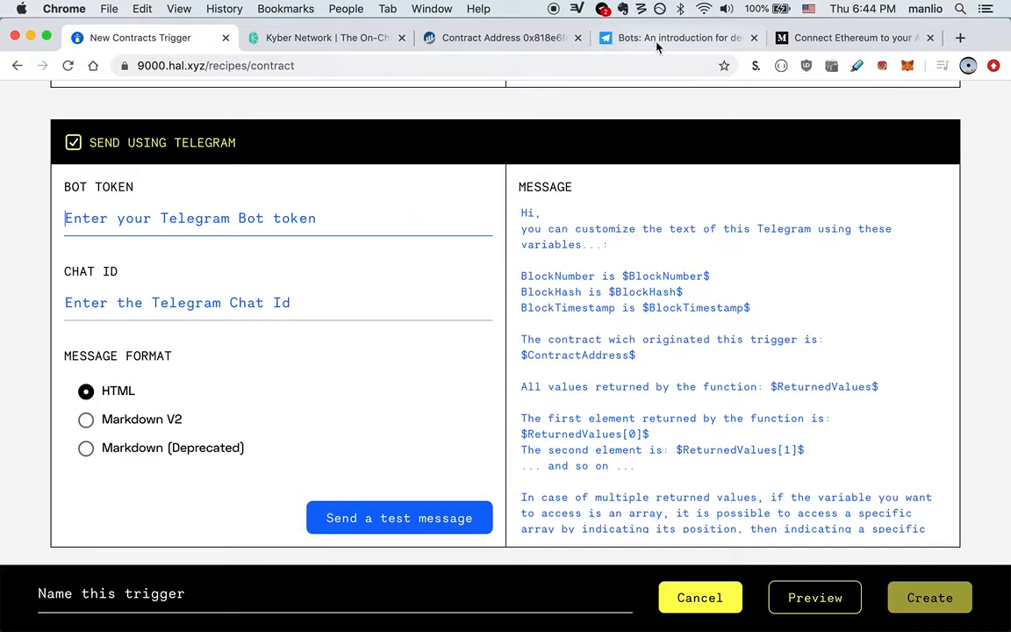
{"action": "left_click", "coordinate": [594, 37]}
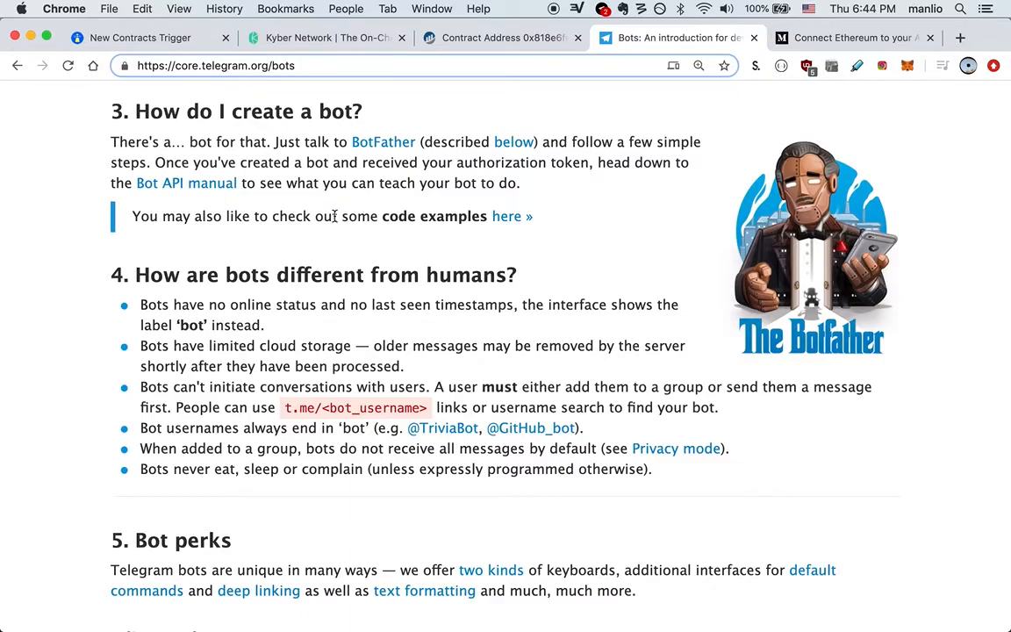
{"action": "left_click", "coordinate": [155, 46]}
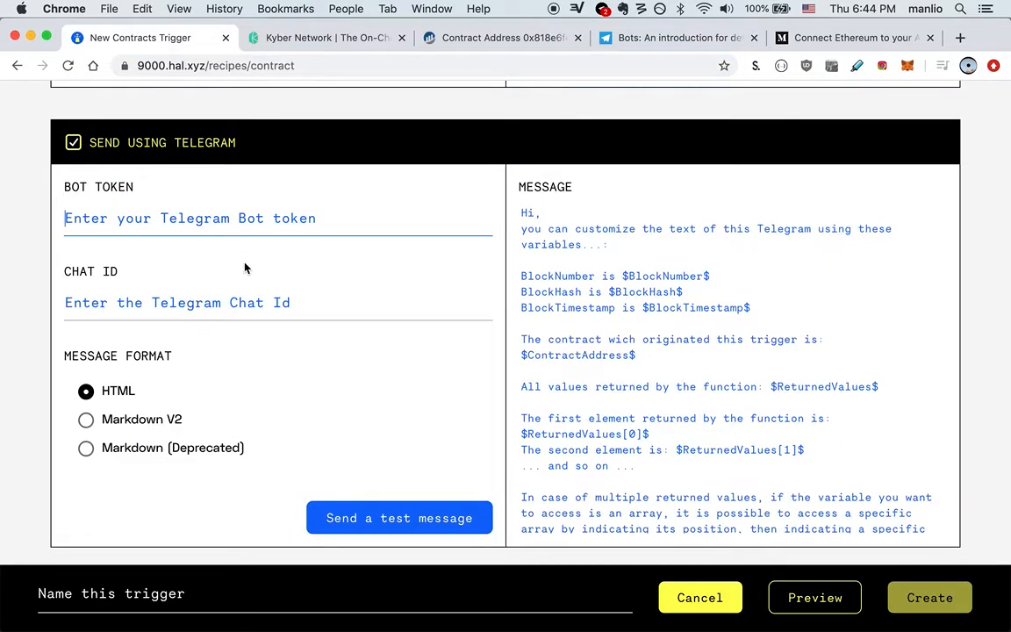
Step: Copy the Telegram bot token from the notes into the Bot Token field
{"action": "key", "text": "super+Tab"}
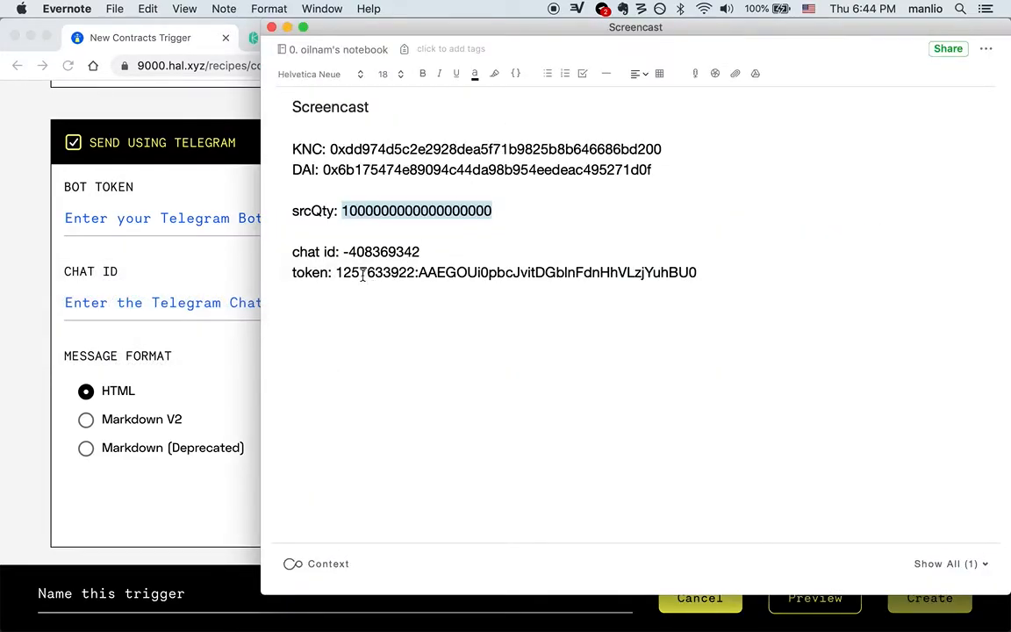
{"action": "left_click_drag", "start_coordinate": [335, 272], "coordinate": [695, 271]}
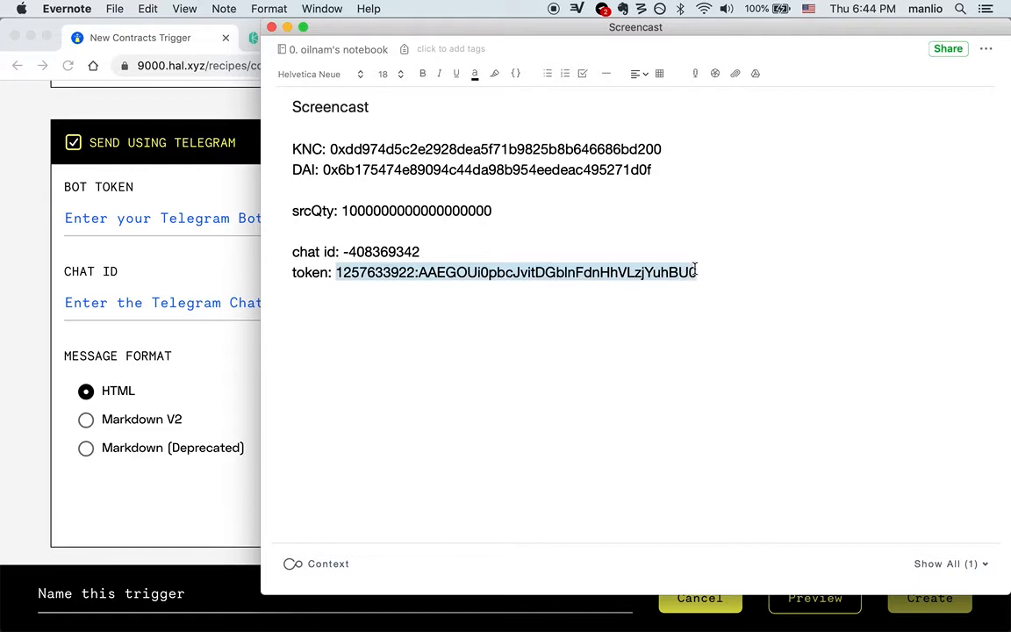
{"action": "key", "text": "super+c"}
{"action": "key", "text": "super+Tab"}
{"action": "left_click", "coordinate": [219, 219]}
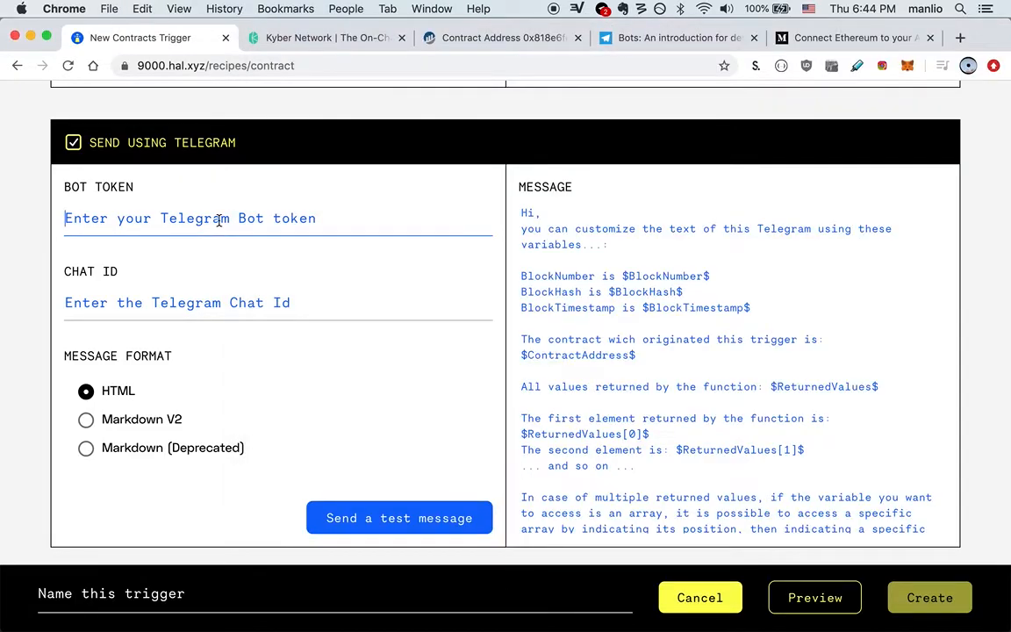
{"action": "key", "text": "super+v"}
{"action": "key", "text": "Tab"}
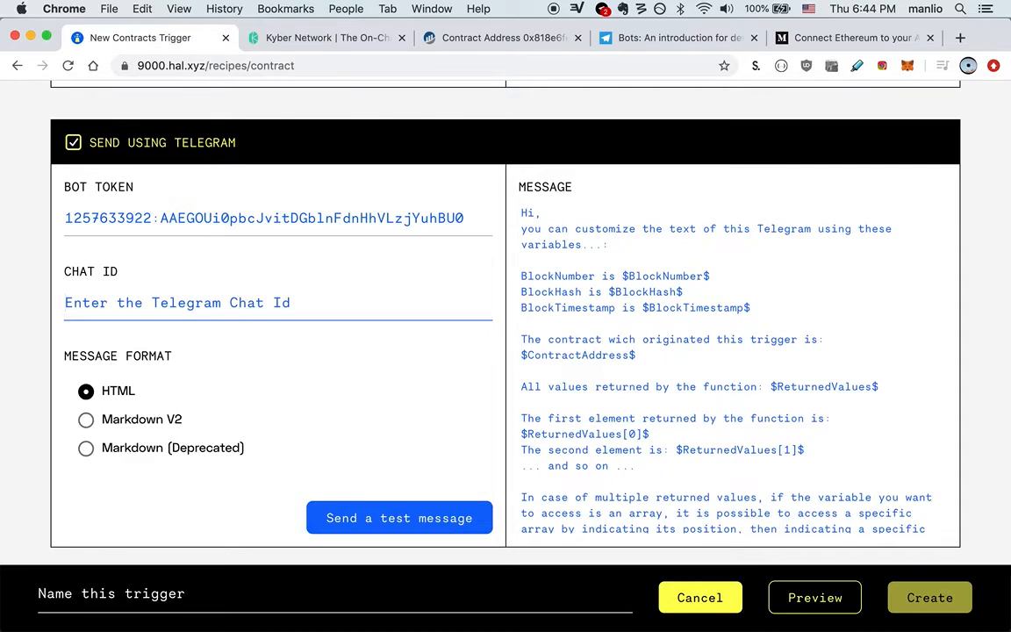
Step: Copy the chat ID from the notes into the Chat ID field
{"action": "key", "text": "super+Tab"}
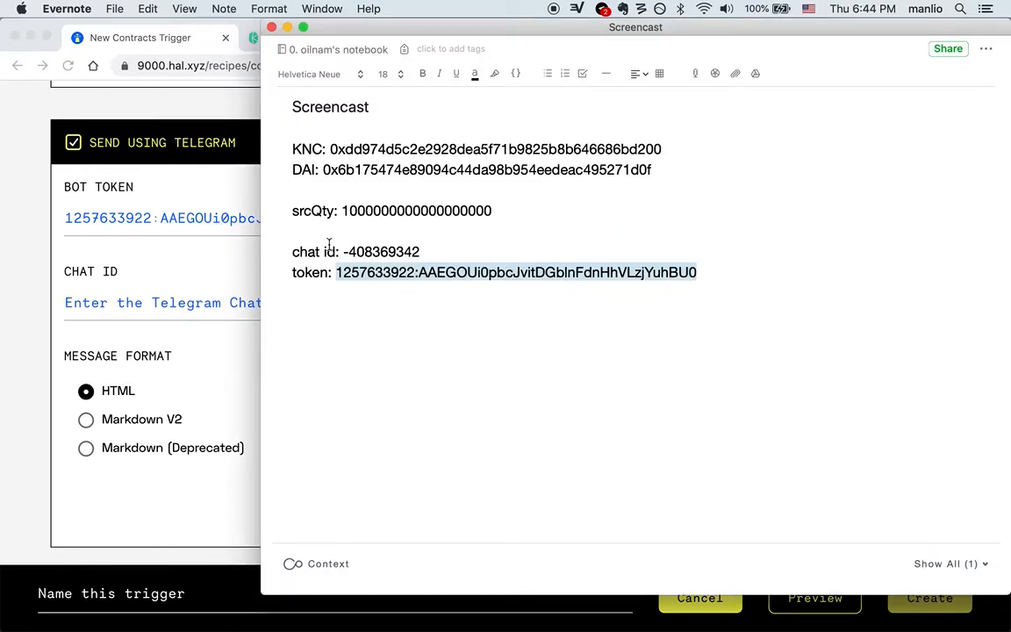
{"action": "left_click_drag", "start_coordinate": [343, 252], "coordinate": [420, 252]}
{"action": "key", "text": "super+c"}
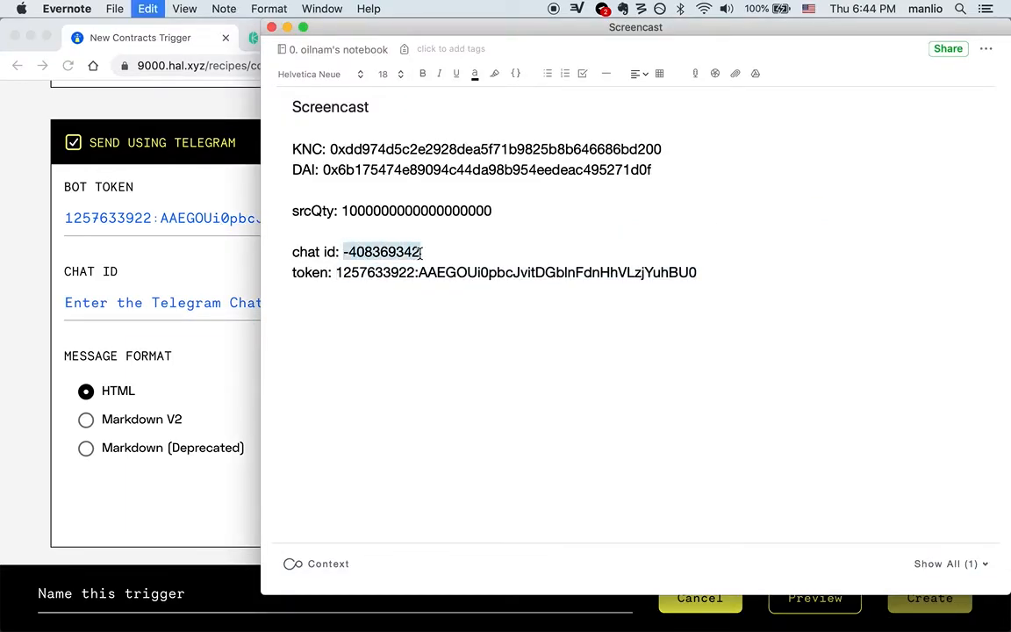
{"action": "key", "text": "super+Tab"}
{"action": "key", "text": "super+v"}
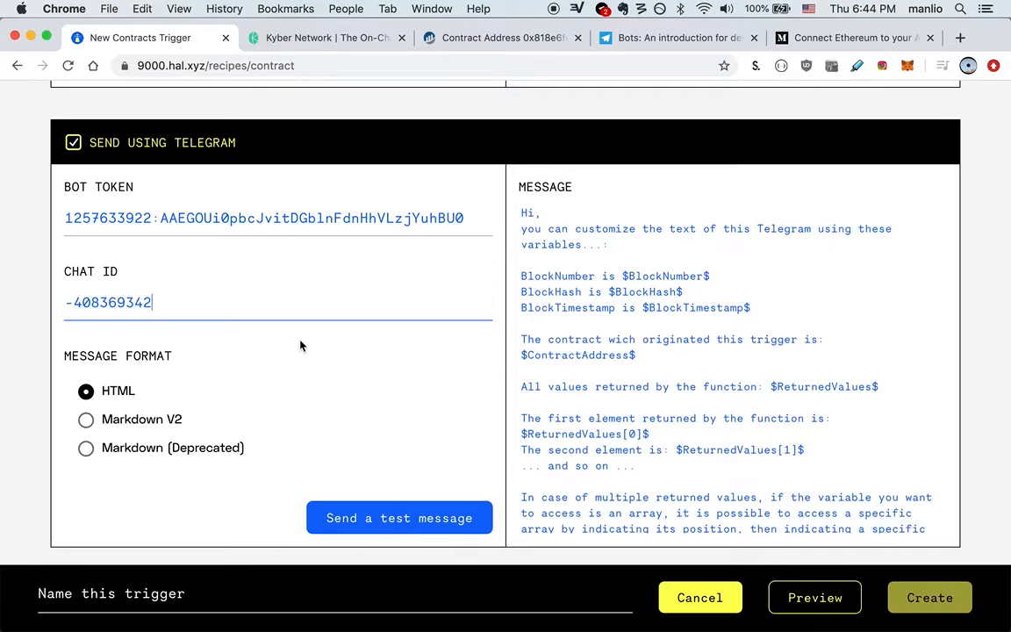
Step: Start the Telegram message with the line "Hello there, I'm on Telegram!"
{"action": "left_click", "coordinate": [520, 213]}
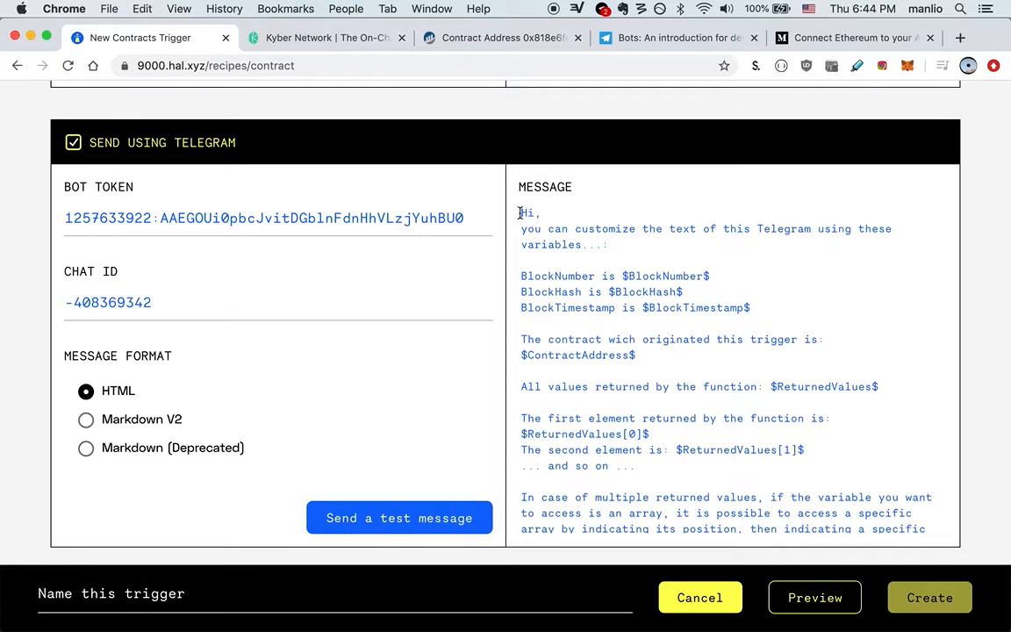
{"action": "key", "text": "Return"}
{"action": "key", "text": "Return"}
{"action": "key", "text": "Up"}
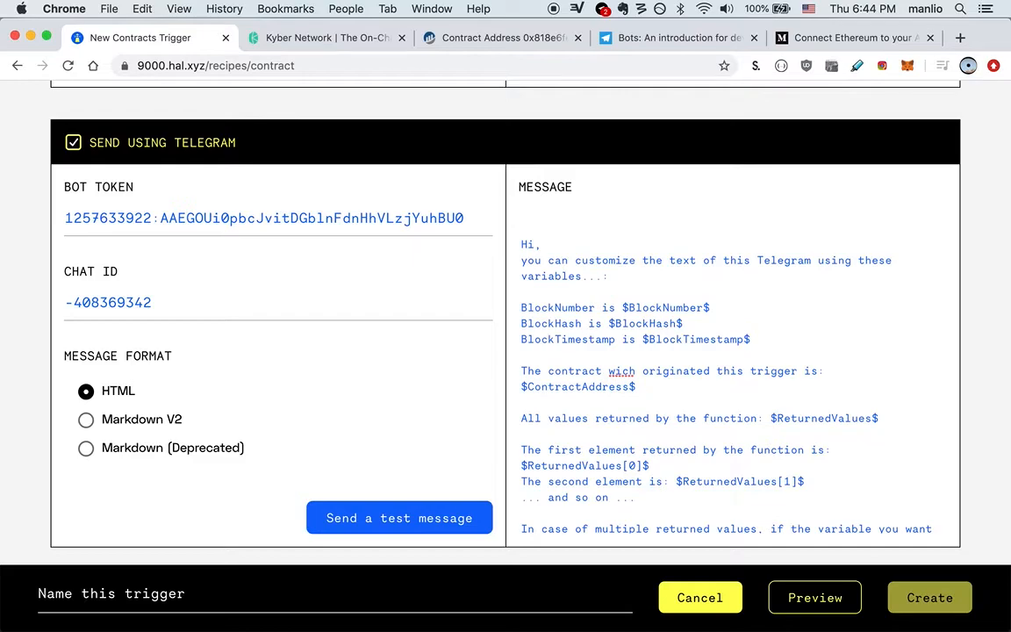
{"action": "type", "text": "Hello there, I'm on Telegram!"}
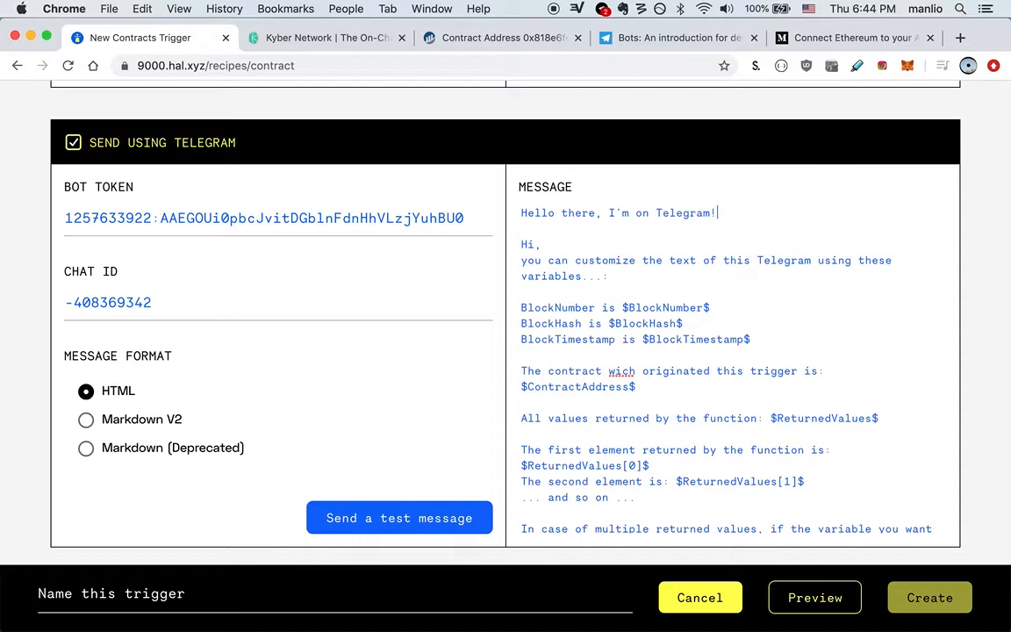
Step: Add a second line "At block number $BlockNumber$ the expected rate was" and review Etherscan's response
{"action": "key", "text": "Return"}
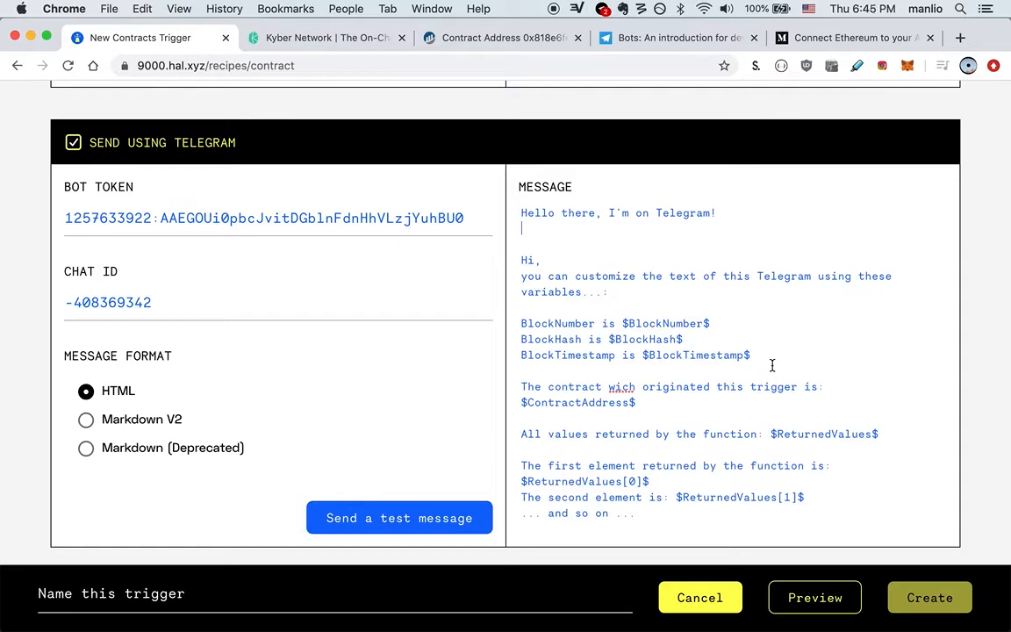
{"action": "type", "text": "At block number"}
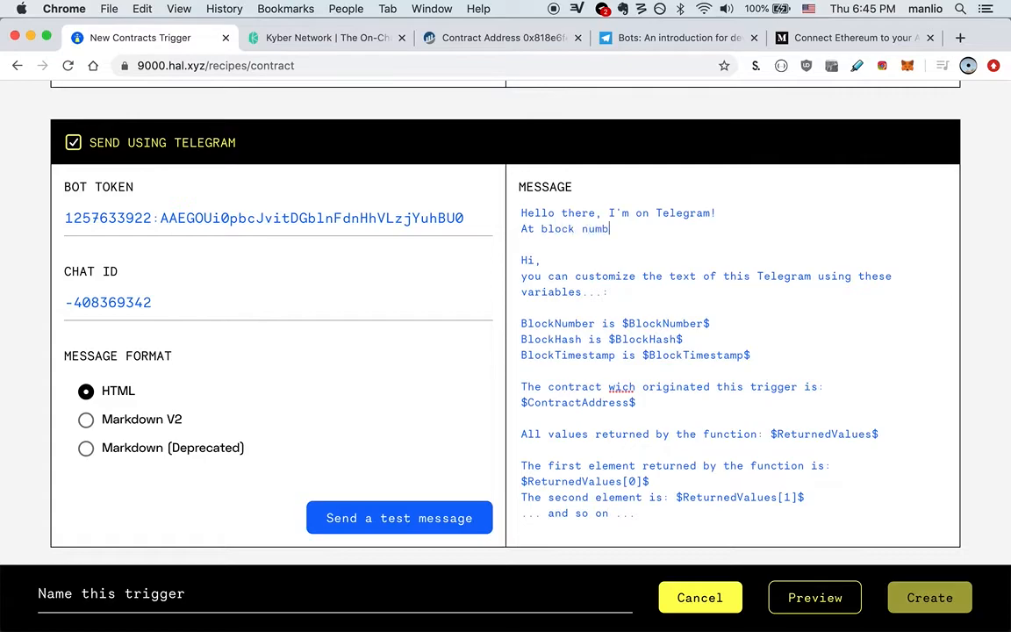
{"action": "left_click_drag", "start_coordinate": [623, 323], "coordinate": [709, 323]}
{"action": "key", "text": "super+c"}
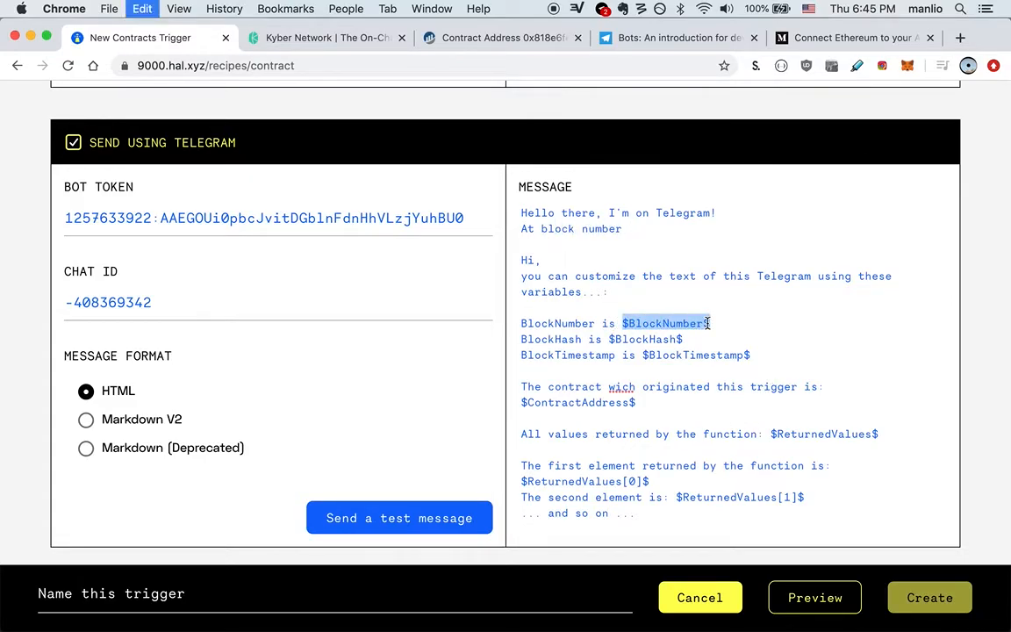
{"action": "left_click", "coordinate": [629, 226]}
{"action": "key", "text": "super+v"}
{"action": "type", "text": "the expected rate was"}
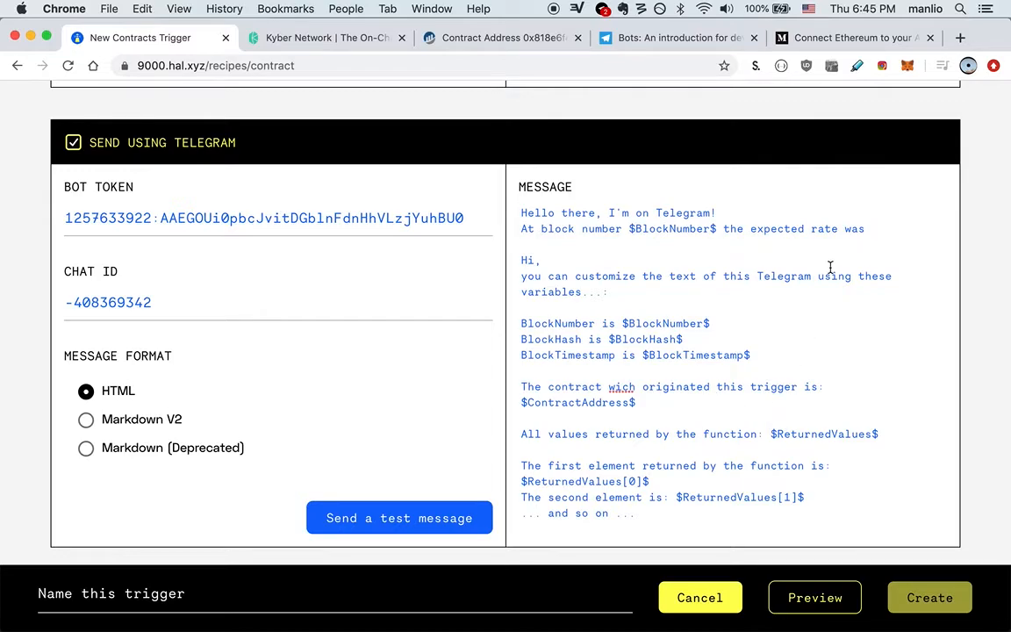
{"action": "left_click", "coordinate": [444, 40]}
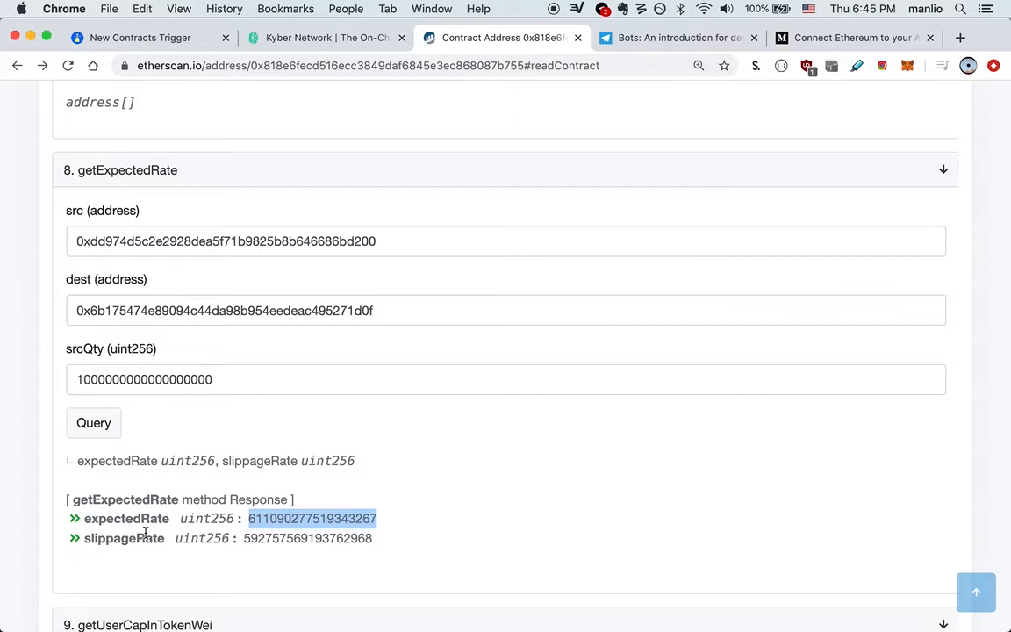
Step: Append $ReturnedValues[0]$ after "the expected rate was" in the message
{"action": "left_click", "coordinate": [141, 38]}
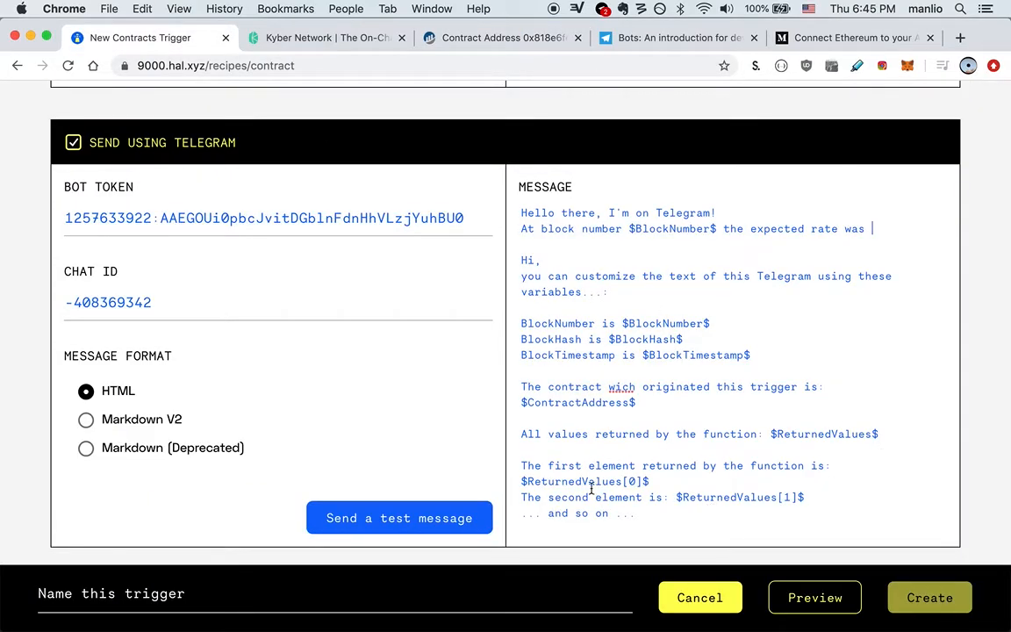
{"action": "left_click_drag", "start_coordinate": [551, 482], "coordinate": [651, 481]}
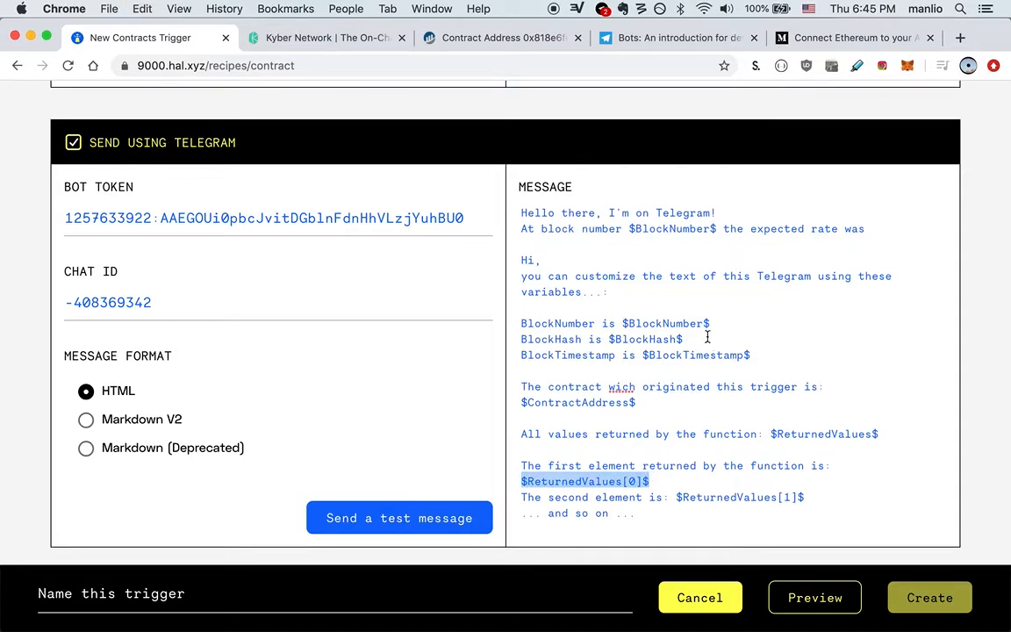
{"action": "left_click", "coordinate": [882, 228]}
{"action": "key", "text": "super+v"}
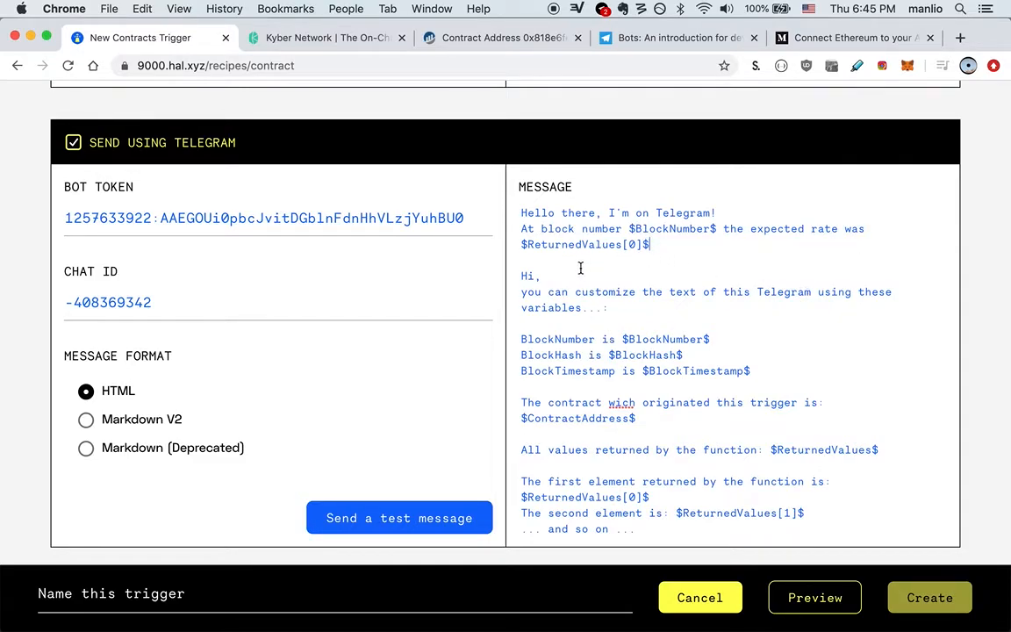
Step: Delete the leftover default help text below the custom message
{"action": "left_click", "coordinate": [674, 245]}
{"action": "key", "text": "Return"}
{"action": "key", "text": "Return"}
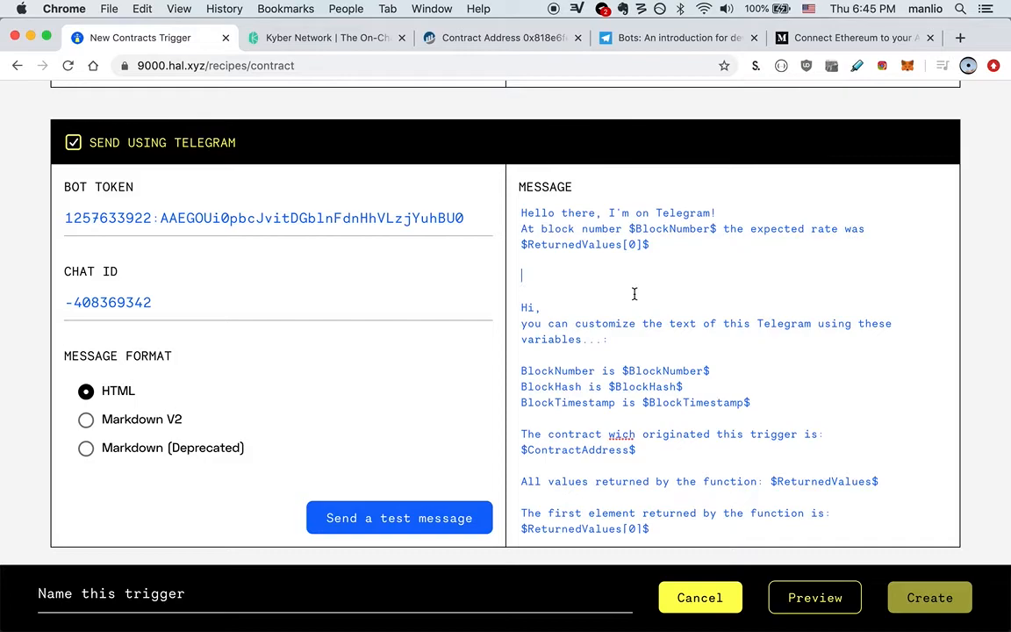
{"action": "left_click_drag", "start_coordinate": [519, 289], "coordinate": [587, 596]}
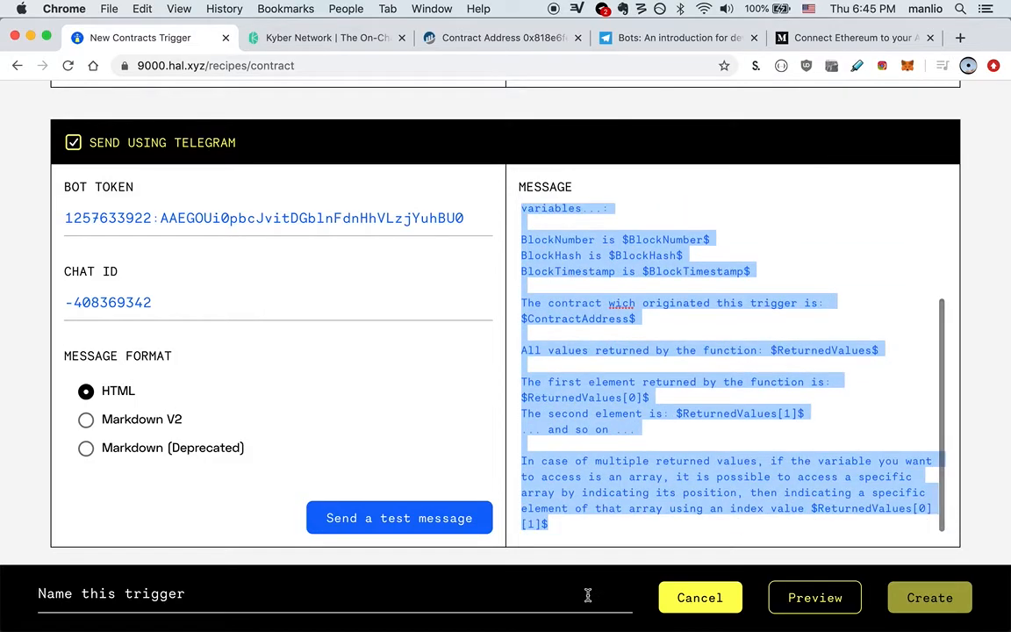
{"action": "key", "text": "BackSpace"}
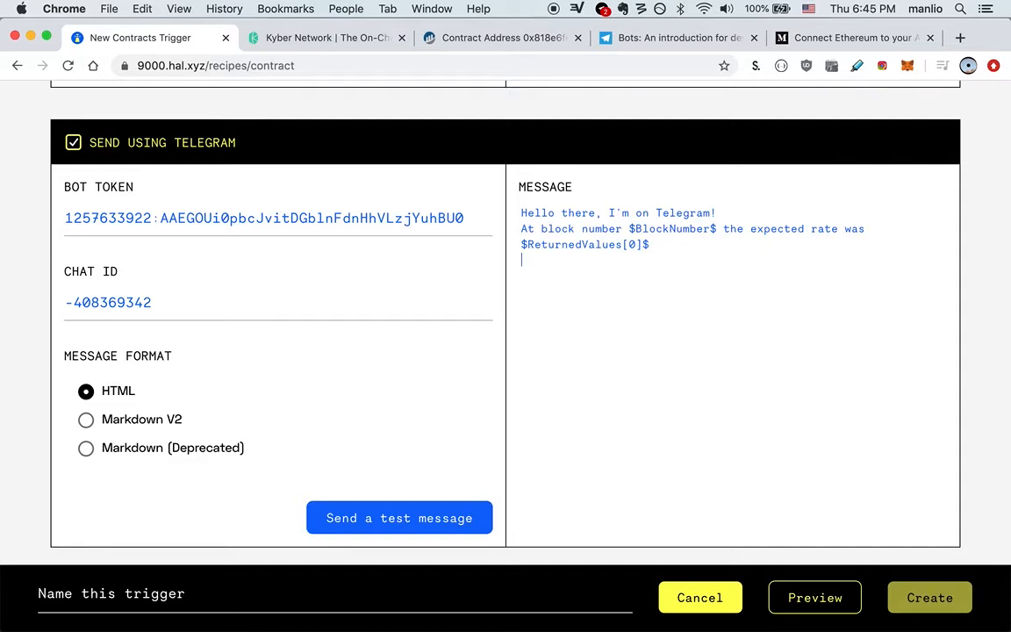
{"action": "left_click", "coordinate": [175, 600]}
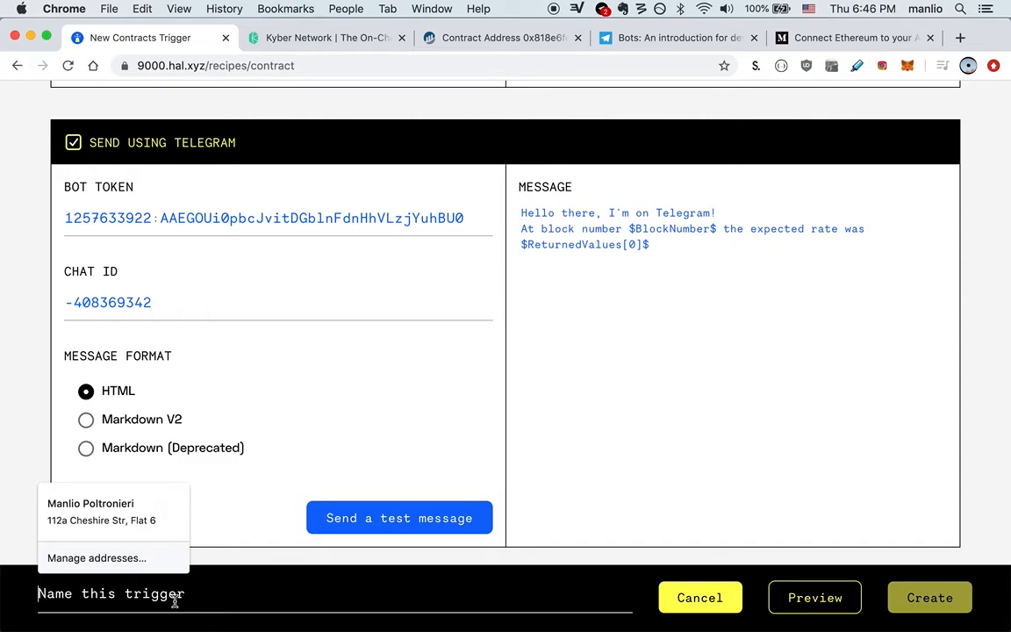
Step: Name the trigger 'Kyber expected rate really good ^^' and create it
{"action": "type", "text": "Kyber "}
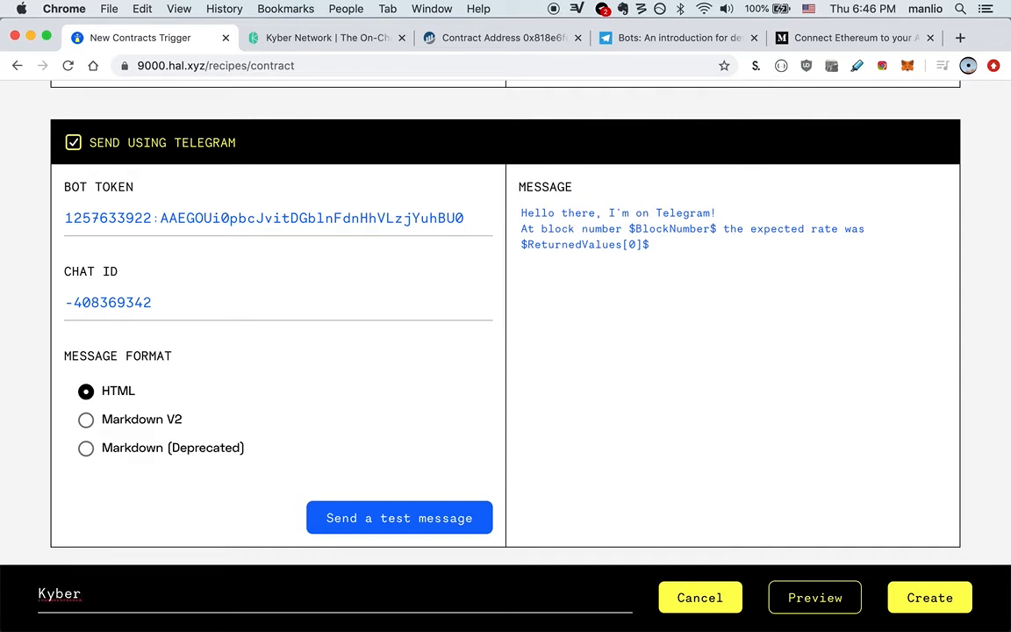
{"action": "type", "text": "expected rate "}
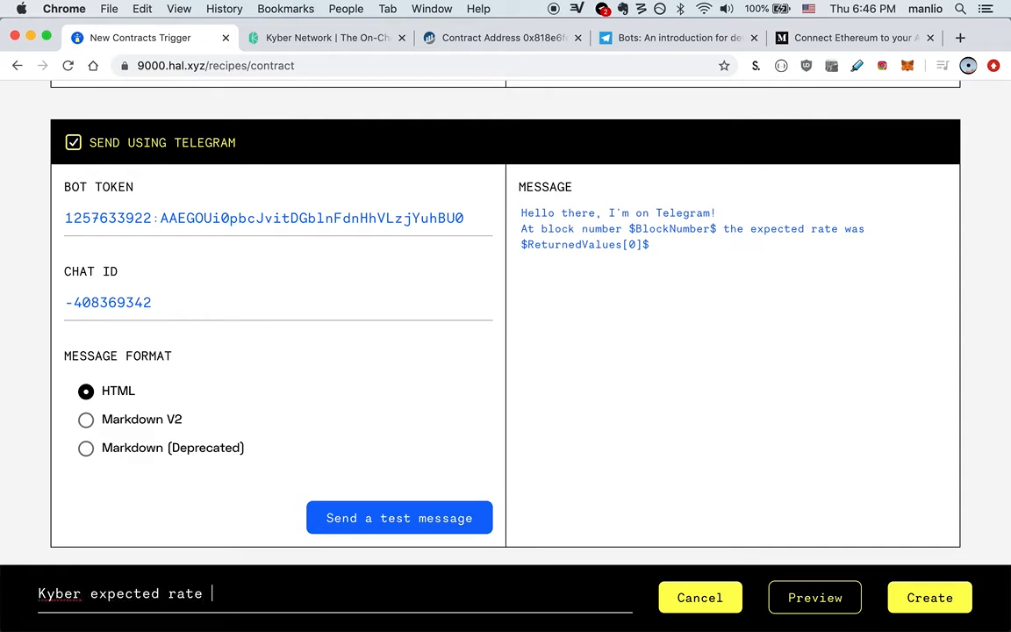
{"action": "type", "text": "really good "}
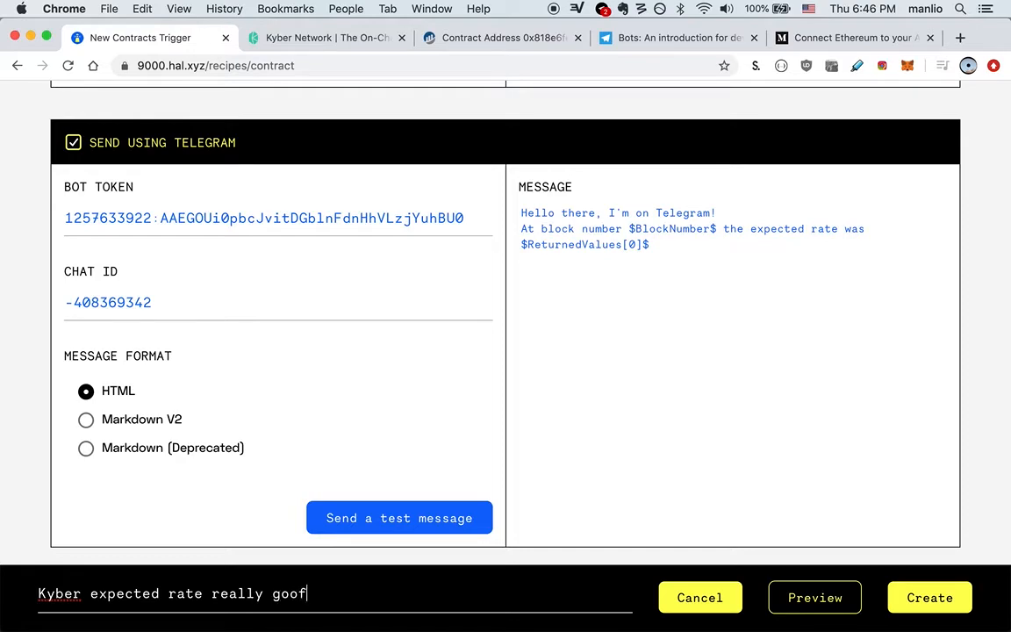
{"action": "type", "text": "^^"}
{"action": "left_click", "coordinate": [907, 600]}
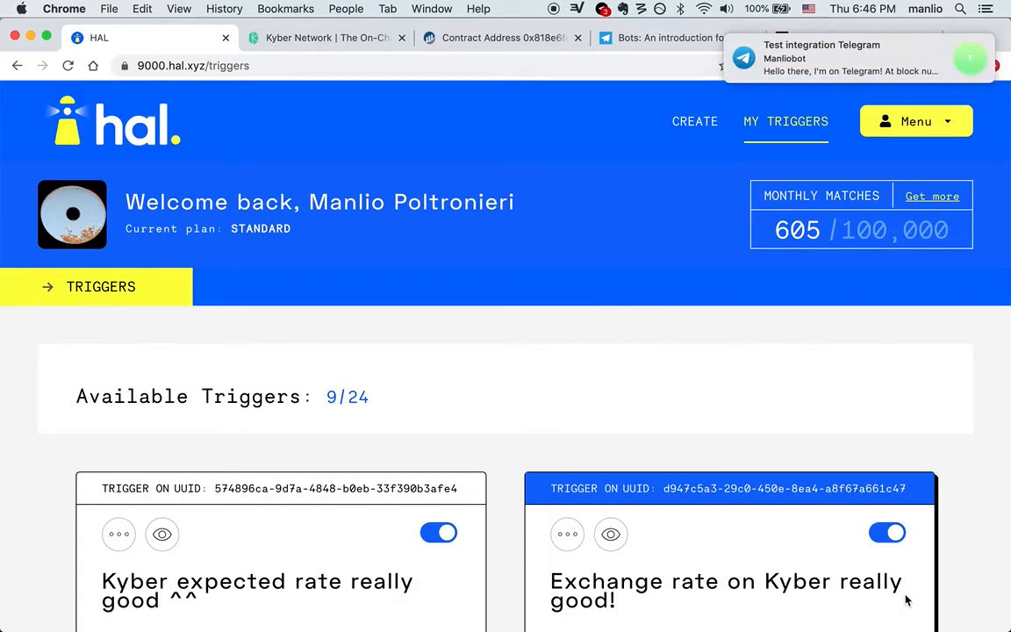
Step: Check the new enabled trigger card on the My Triggers page
{"action": "mouse_move", "coordinate": [813, 69]}
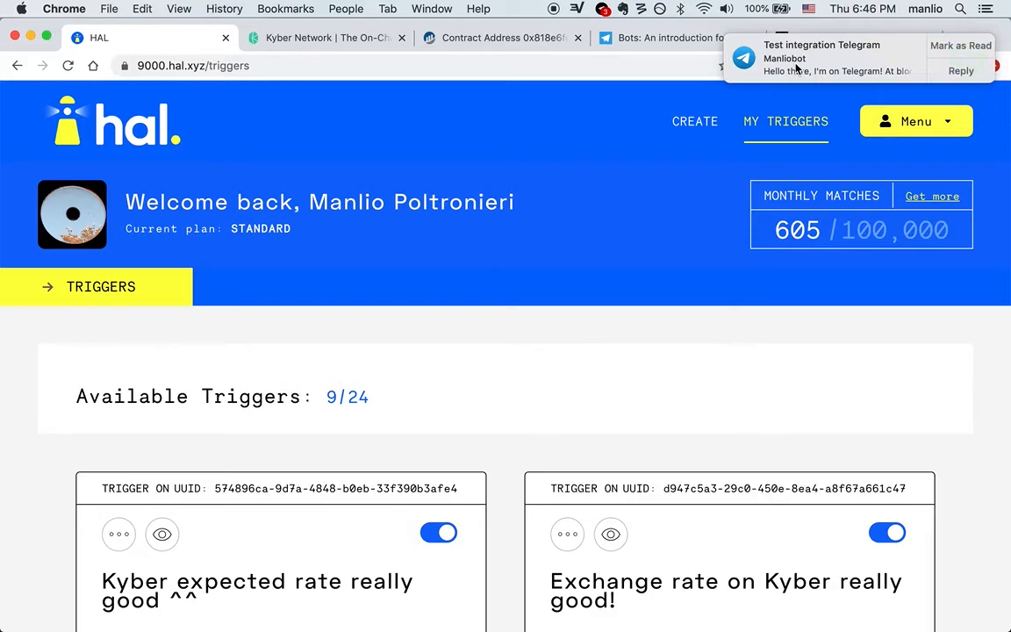
Step: Open the Telegram group and select block number 10110669 in the bot's message
{"action": "left_click", "coordinate": [841, 67]}
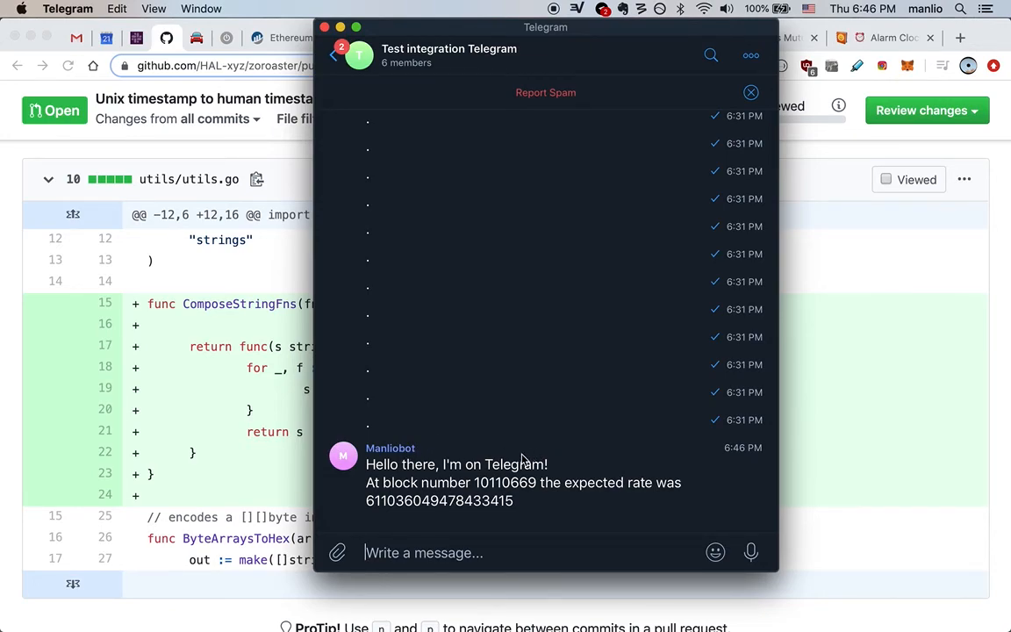
{"action": "double_click", "coordinate": [505, 484]}
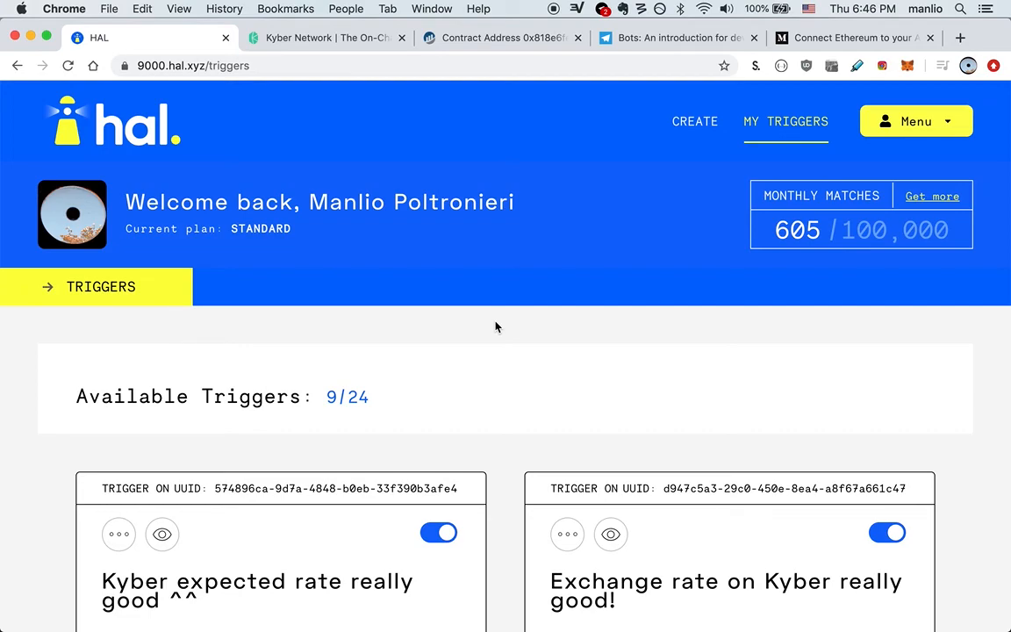
{"action": "left_click", "coordinate": [814, 39]}
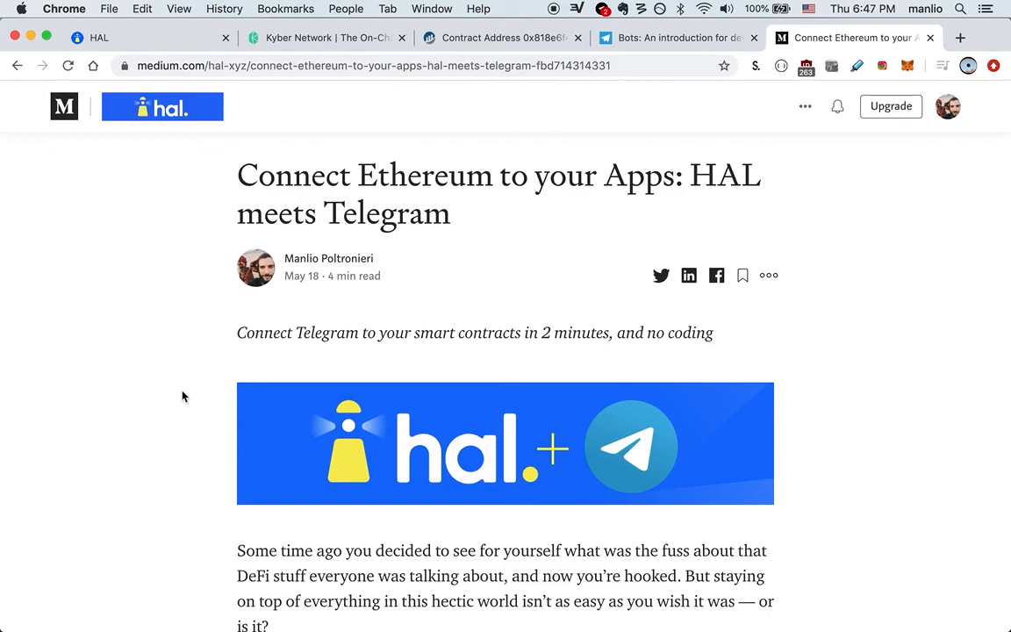
{"action": "left_click", "coordinate": [156, 41]}
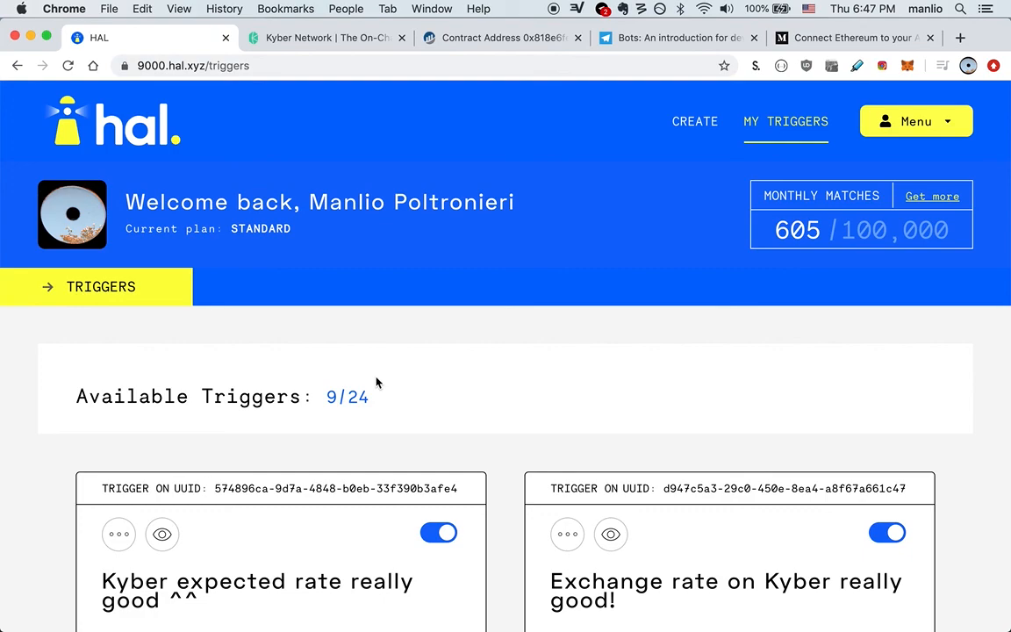